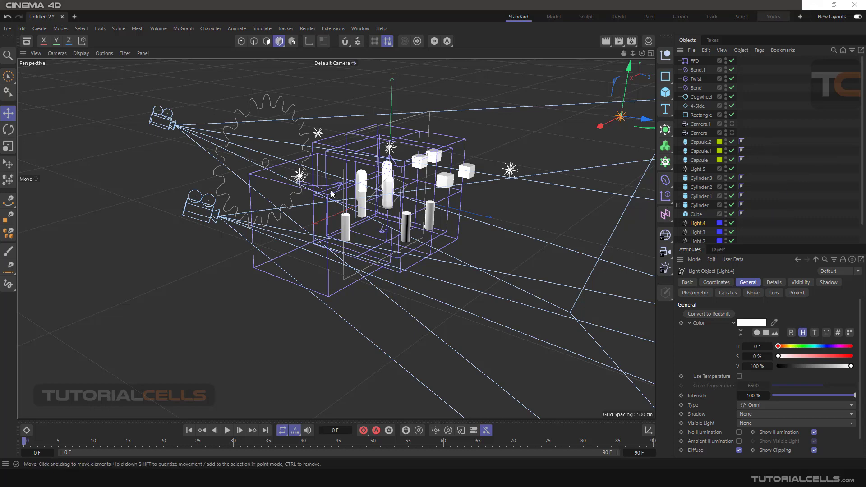
{"action": "scroll", "coordinate": [361, 200], "scroll_direction": "up", "scroll_amount": 6}
{"action": "scroll", "coordinate": [385, 197], "scroll_direction": "up", "scroll_amount": 2}
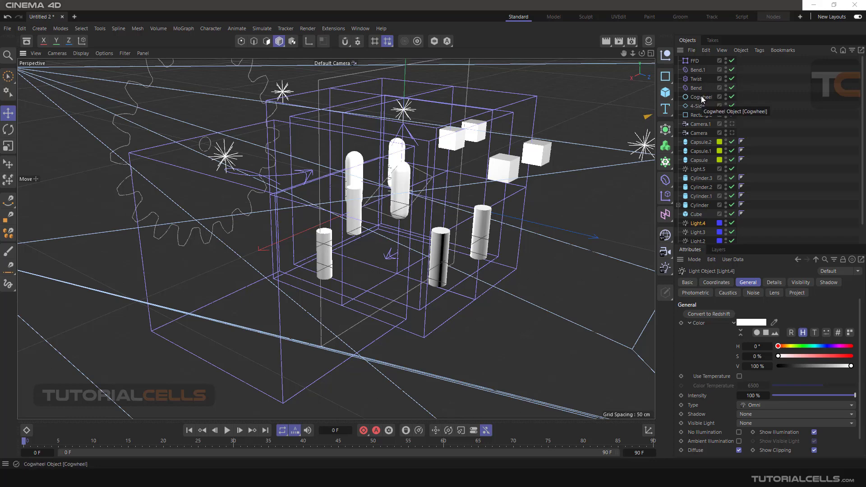
{"action": "left_click", "coordinate": [662, 184]}
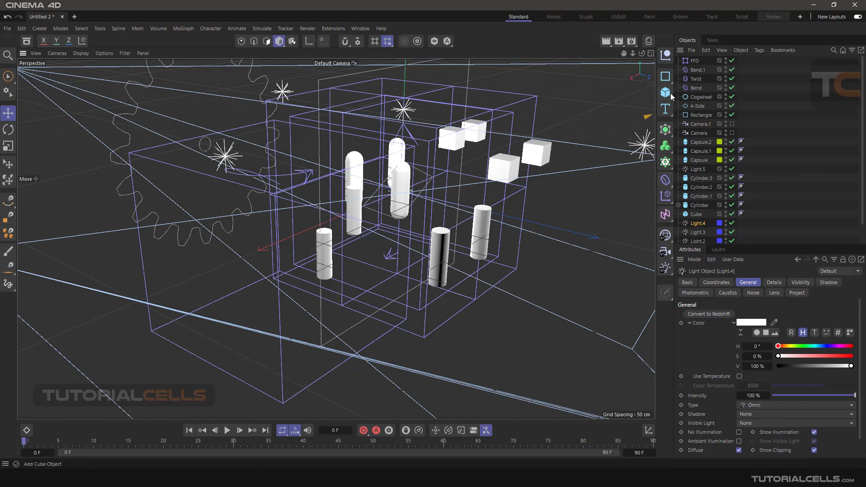
{"action": "left_click", "coordinate": [670, 93]}
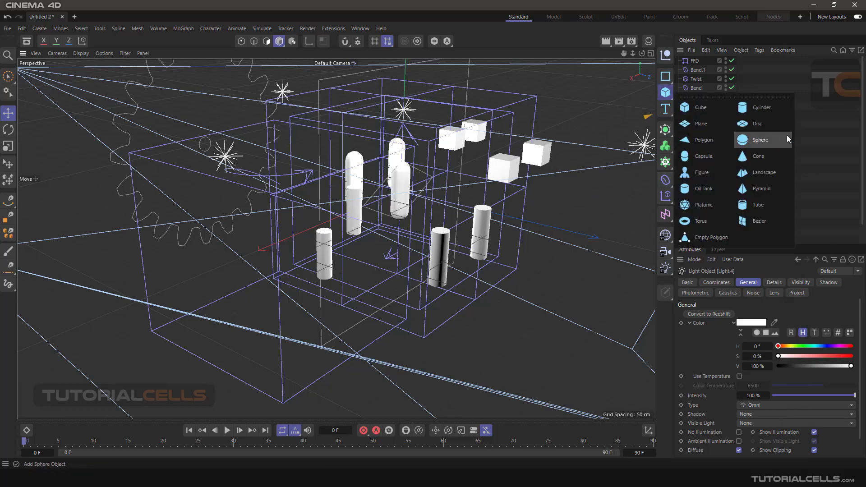
{"action": "scroll", "coordinate": [722, 158], "scroll_direction": "down", "scroll_amount": 2}
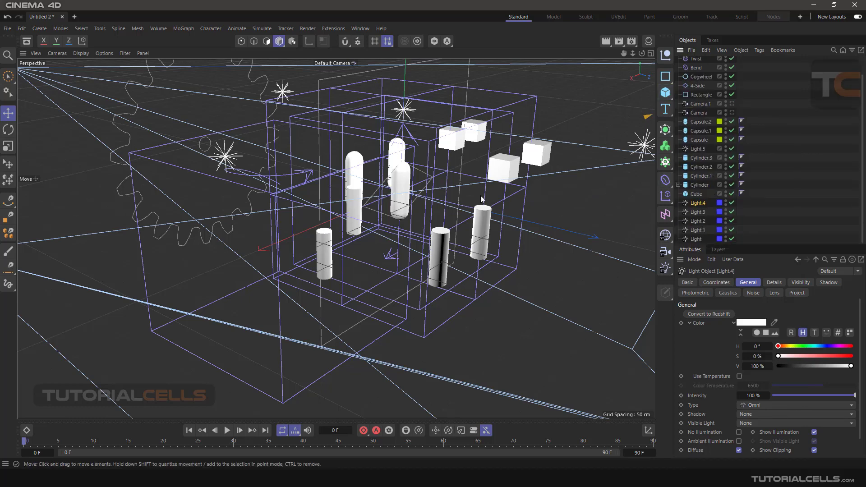
{"action": "scroll", "coordinate": [444, 197], "scroll_direction": "up", "scroll_amount": 2}
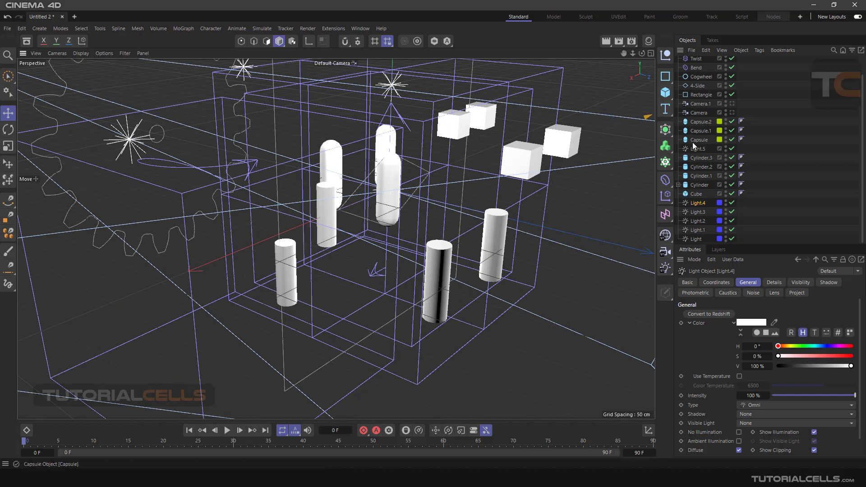
- Select all objects in the scene, then reduce the selection to the Camera object
{"action": "scroll", "coordinate": [693, 142], "scroll_direction": "up", "scroll_amount": 2}
{"action": "left_click", "coordinate": [700, 143]}
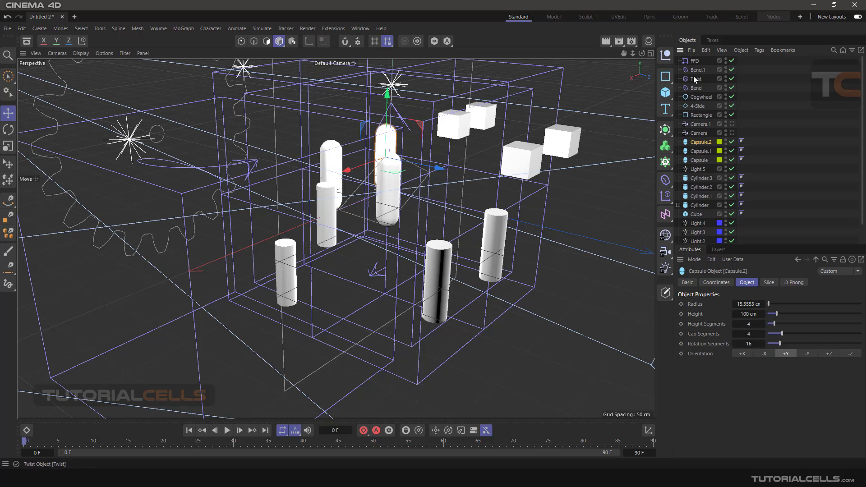
{"action": "key", "text": "ctrl+a"}
{"action": "left_click", "coordinate": [706, 134]}
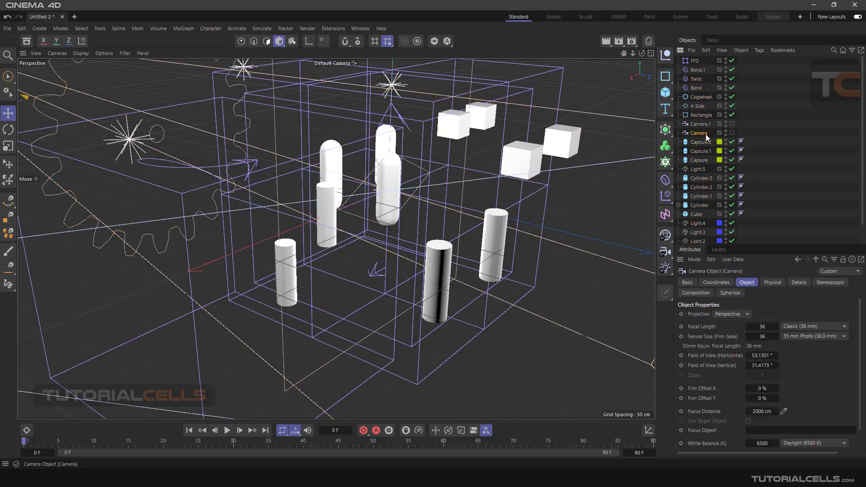
- Select the non-adjacent objects Capsule, Cylinder.3, Cylinder and Light.4 together in the object list
{"action": "left_click", "coordinate": [700, 161]}
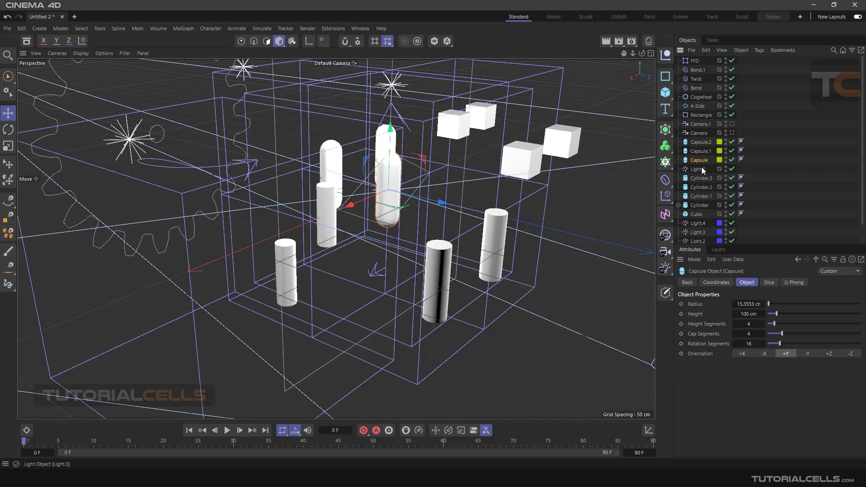
{"action": "left_click", "coordinate": [702, 178], "text": "ctrl"}
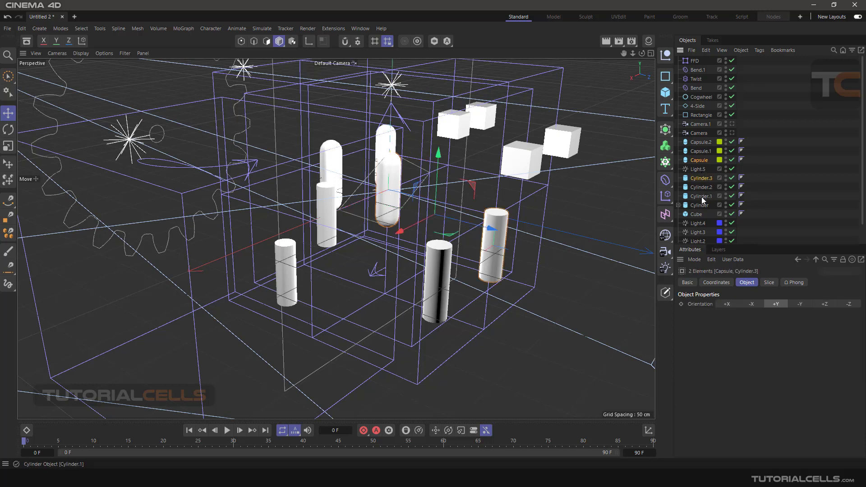
{"action": "left_click", "coordinate": [699, 205], "text": "ctrl"}
{"action": "left_click", "coordinate": [700, 223], "text": "ctrl"}
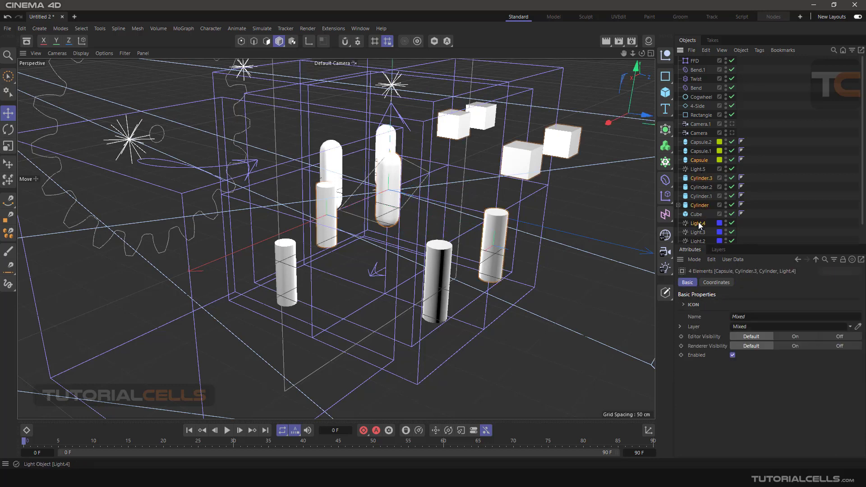
- Select the range from Capsule.2 through Cube, exclude the three capsules from it, and end with nothing selected
{"action": "left_click", "coordinate": [700, 143]}
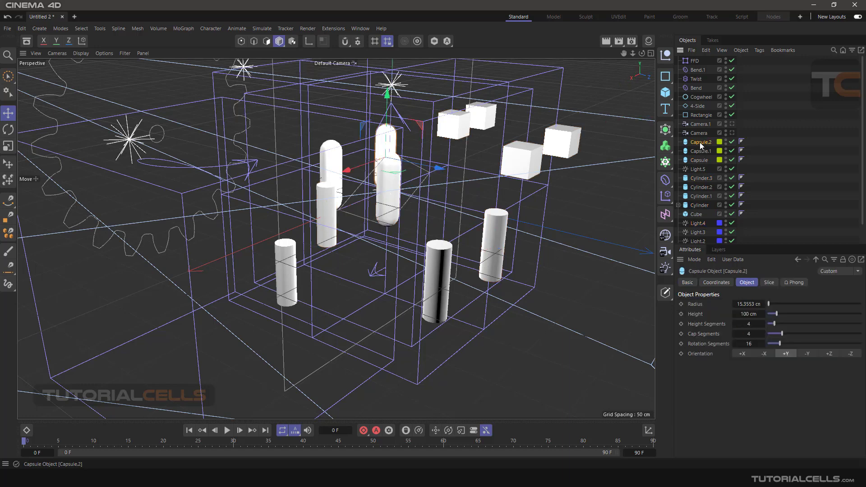
{"action": "left_click", "coordinate": [698, 215], "text": "shift"}
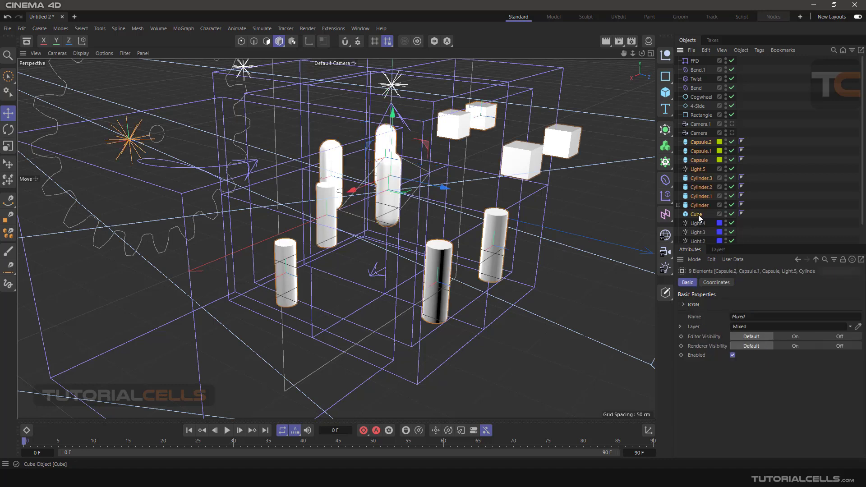
{"action": "left_click", "coordinate": [695, 142], "text": "ctrl"}
{"action": "left_click", "coordinate": [698, 151], "text": "ctrl"}
{"action": "left_click", "coordinate": [700, 160], "text": "ctrl"}
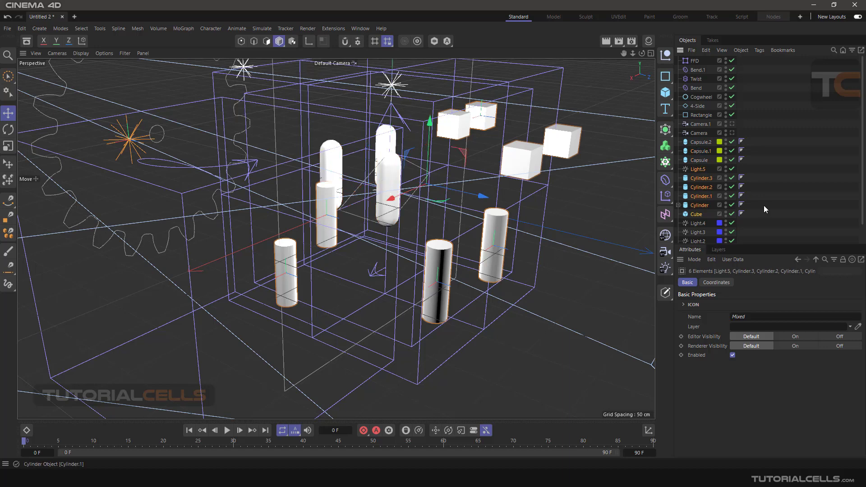
{"action": "left_click", "coordinate": [783, 170]}
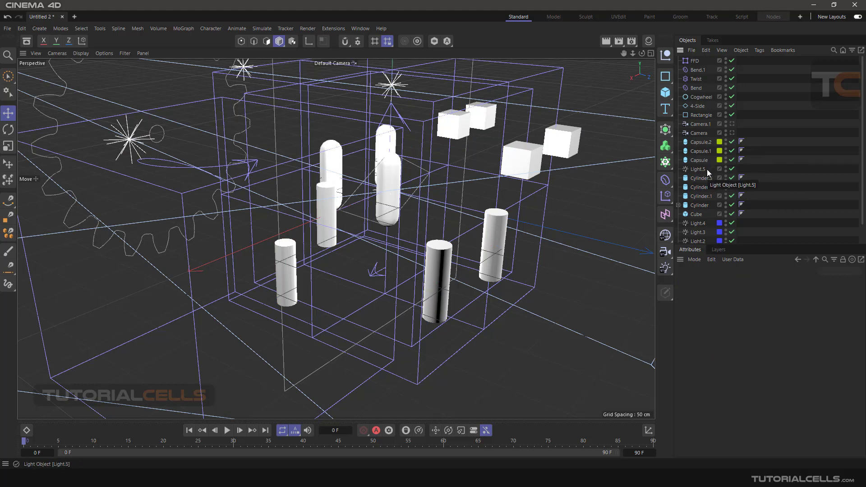
- Select the four cylinder objects, Cylinder.3, Cylinder.2, Cylinder.1 and Cylinder, together in the object list
{"action": "scroll", "coordinate": [708, 176], "scroll_direction": "down", "scroll_amount": 2}
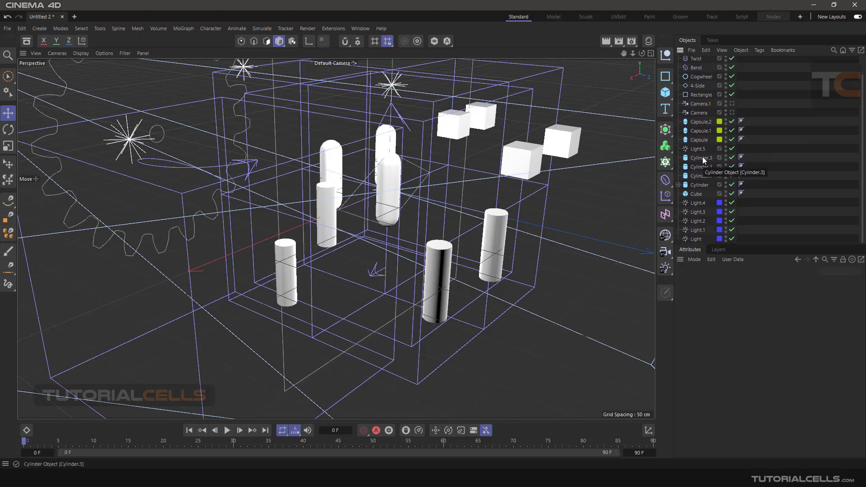
{"action": "left_click", "coordinate": [696, 160]}
{"action": "left_click", "coordinate": [698, 165], "text": "ctrl"}
{"action": "left_click", "coordinate": [697, 176], "text": "ctrl"}
{"action": "left_click", "coordinate": [698, 184], "text": "ctrl"}
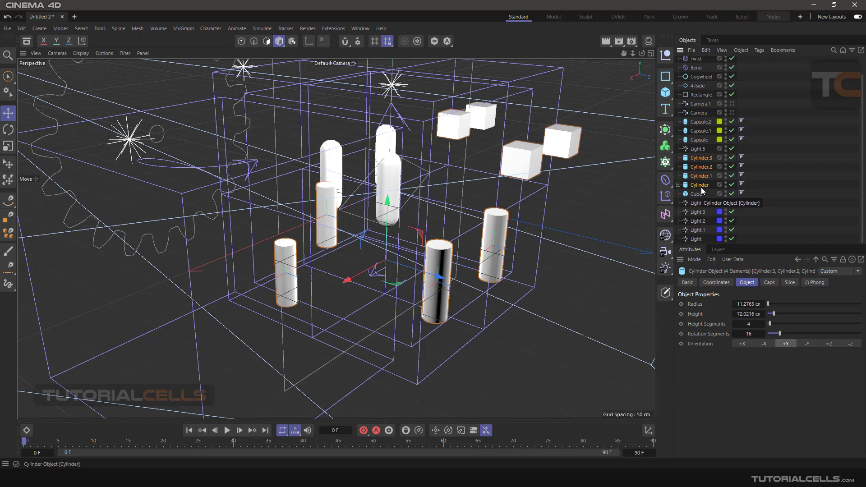
- Select Capsule, Capsule.2 and Light.4 together, then clear the selection
{"action": "left_click", "coordinate": [699, 140]}
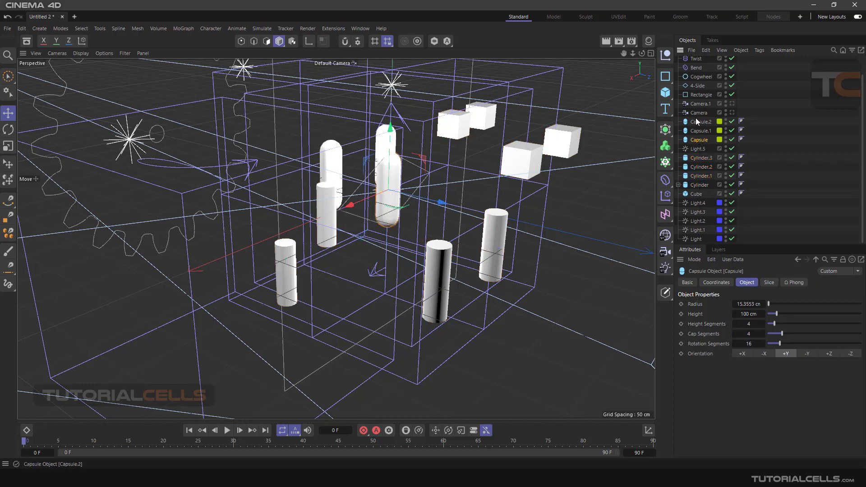
{"action": "left_click", "coordinate": [695, 121], "text": "ctrl"}
{"action": "left_click", "coordinate": [695, 203], "text": "ctrl"}
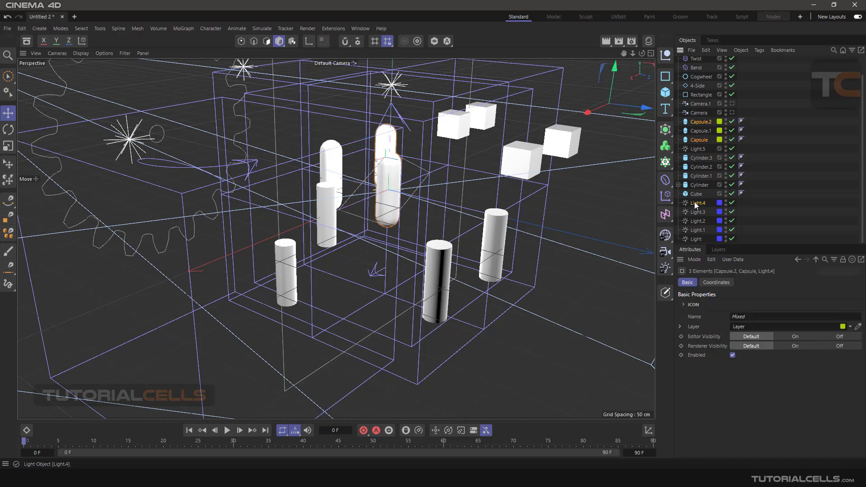
{"action": "left_click", "coordinate": [784, 179]}
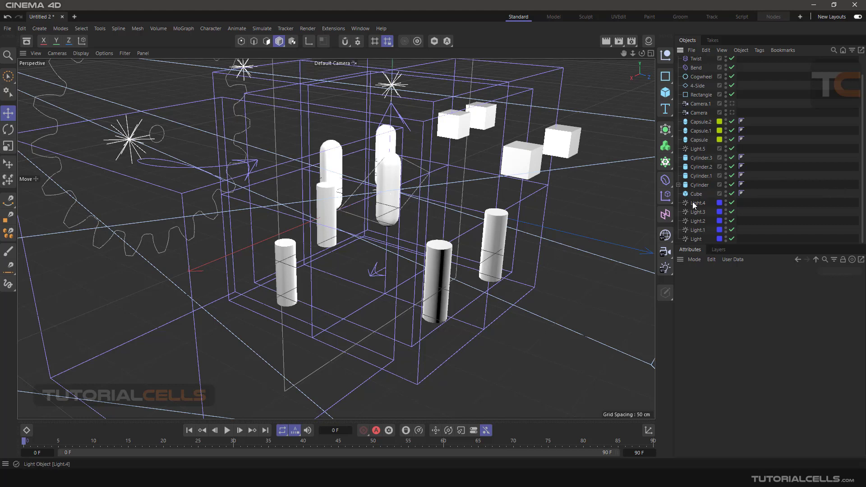
- Expand the Cylinder hierarchy level by level down to Cube.2, then collapse it level by level
{"action": "left_click", "coordinate": [678, 186]}
{"action": "left_click", "coordinate": [683, 194]}
{"action": "left_click", "coordinate": [689, 203]}
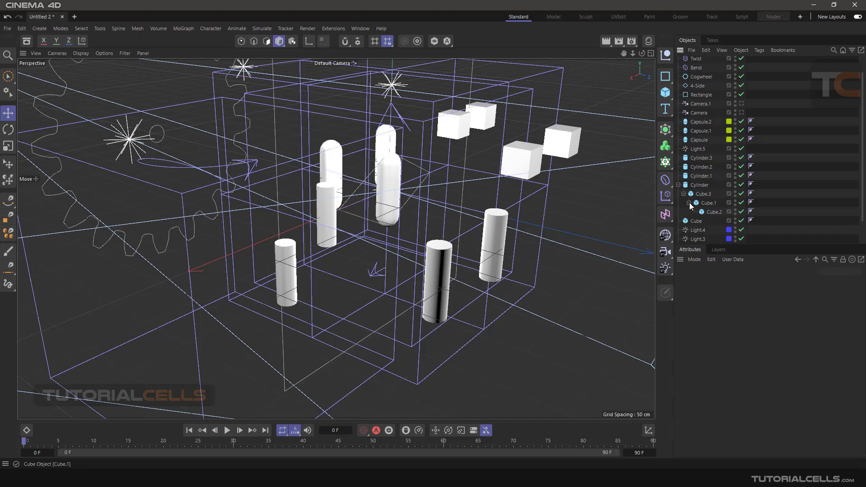
{"action": "left_click", "coordinate": [689, 203]}
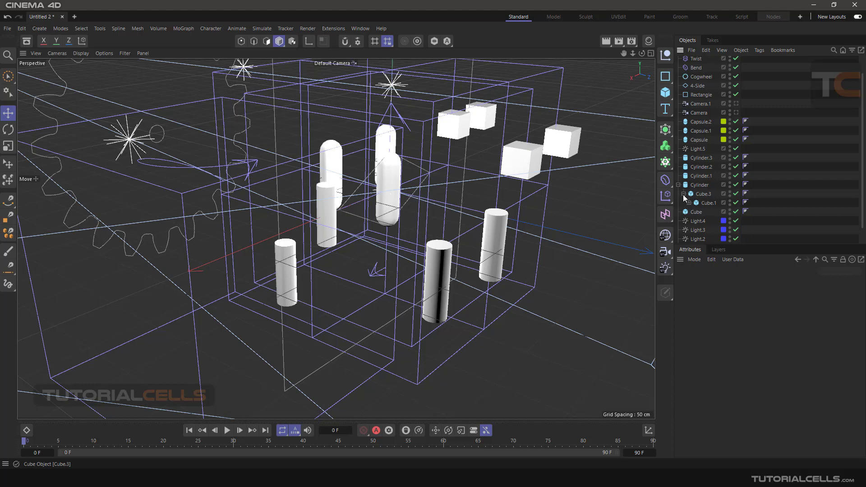
{"action": "left_click", "coordinate": [683, 194]}
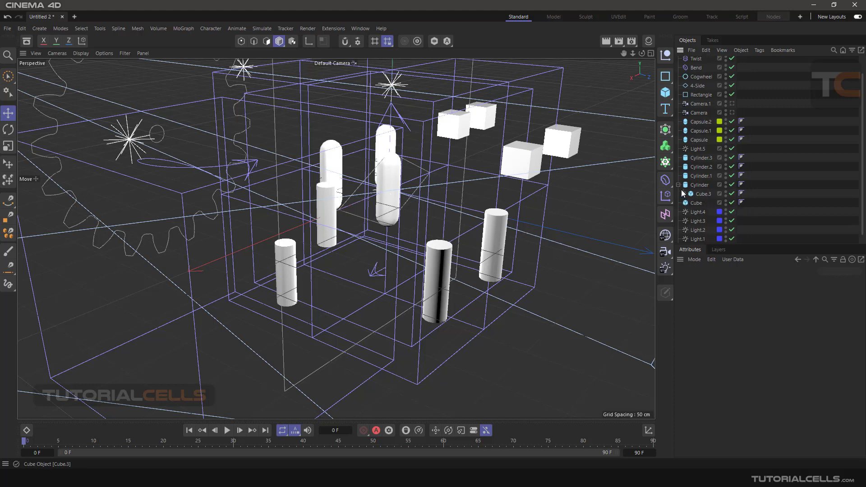
{"action": "left_click", "coordinate": [679, 185]}
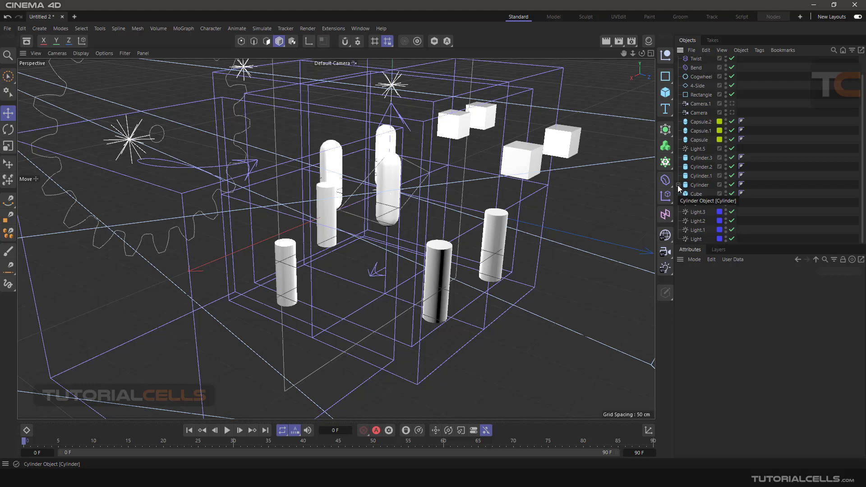
- Unfold the entire Cylinder hierarchy at once, then fold and unfold the Cube.3 branch down to Cube.2
{"action": "left_click", "coordinate": [678, 186], "text": "ctrl"}
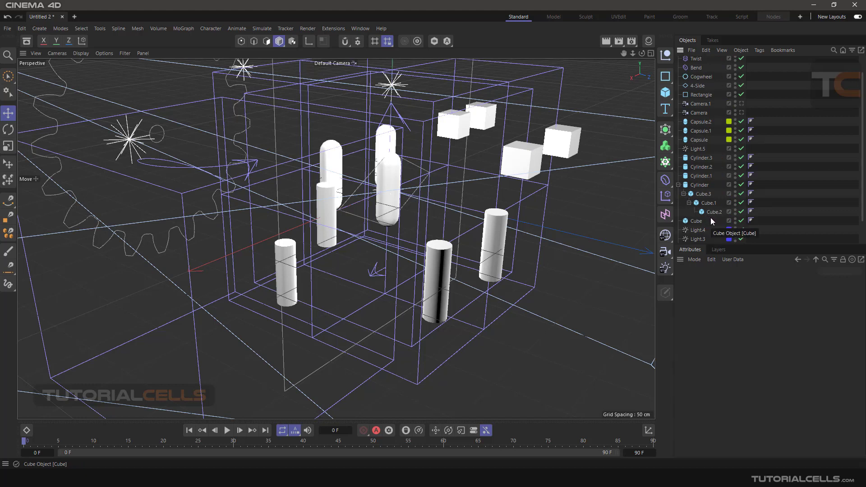
{"action": "left_click", "coordinate": [684, 195]}
{"action": "left_click", "coordinate": [684, 194]}
{"action": "left_click", "coordinate": [689, 202]}
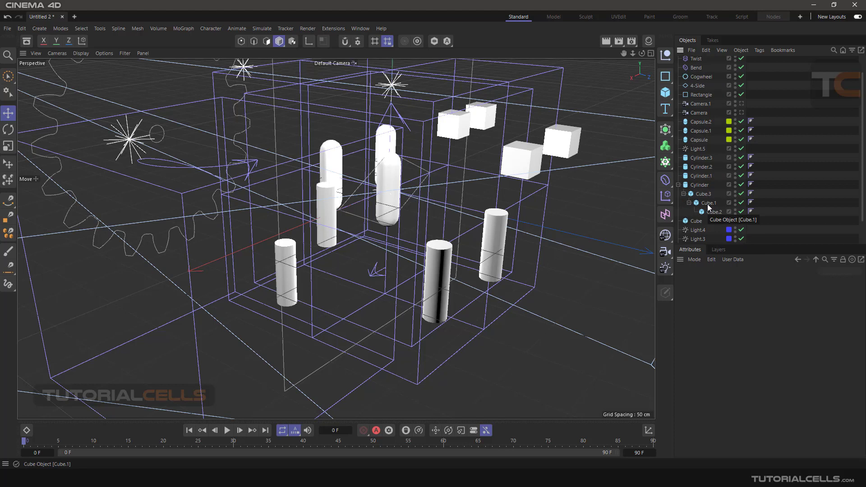
{"action": "scroll", "coordinate": [749, 127], "scroll_direction": "up", "scroll_amount": 2}
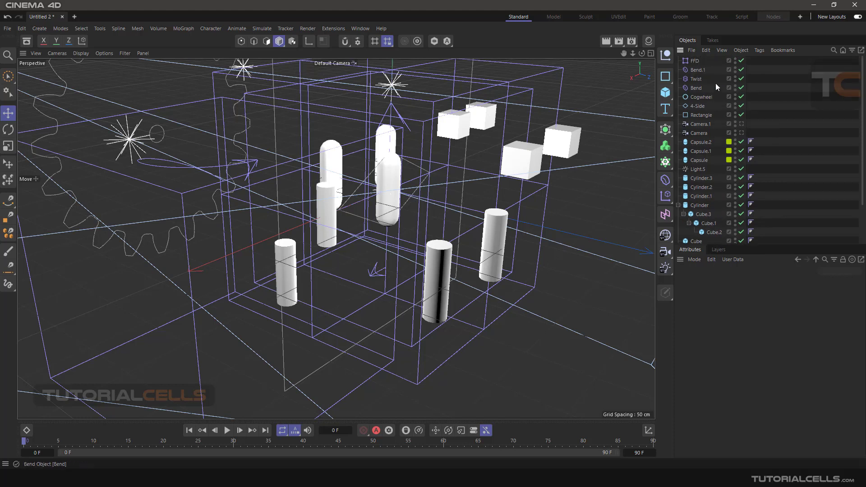
{"action": "left_click", "coordinate": [693, 52]}
{"action": "mouse_move", "coordinate": [744, 51]}
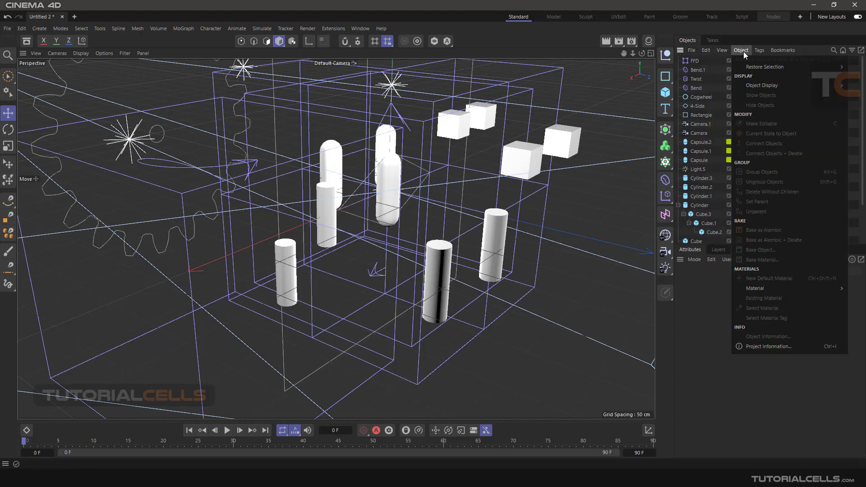
{"action": "mouse_move", "coordinate": [784, 51]}
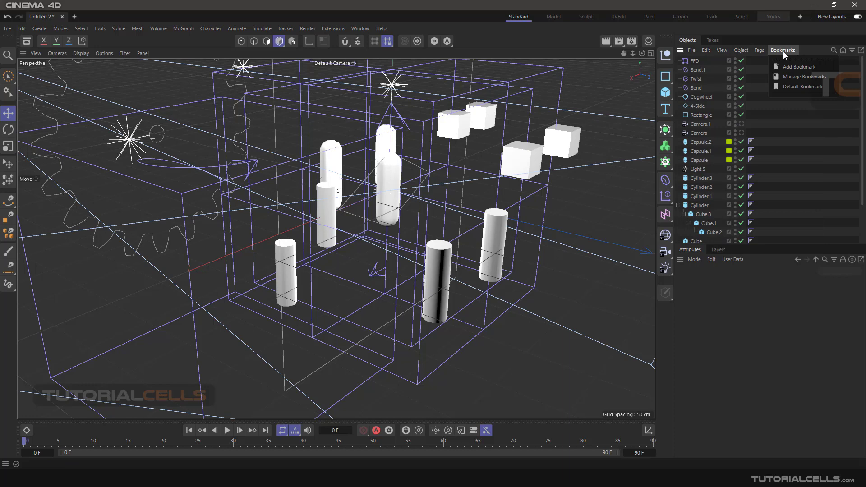
{"action": "mouse_move", "coordinate": [707, 50]}
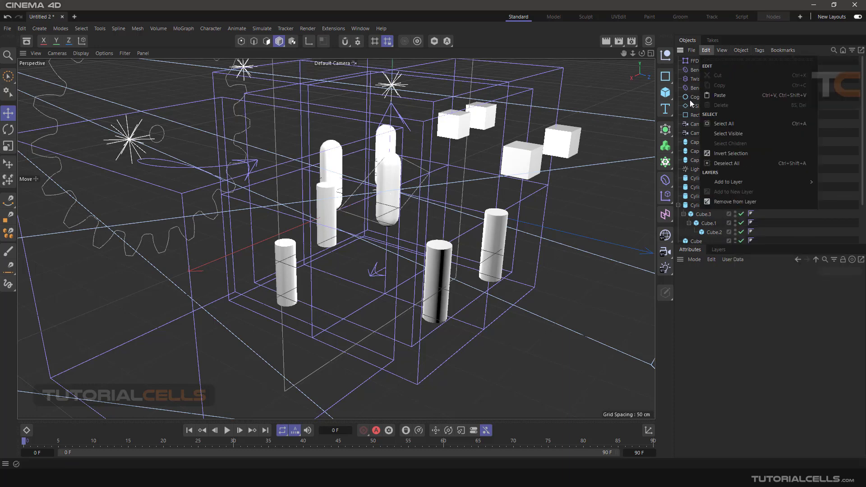
{"action": "left_click", "coordinate": [719, 50]}
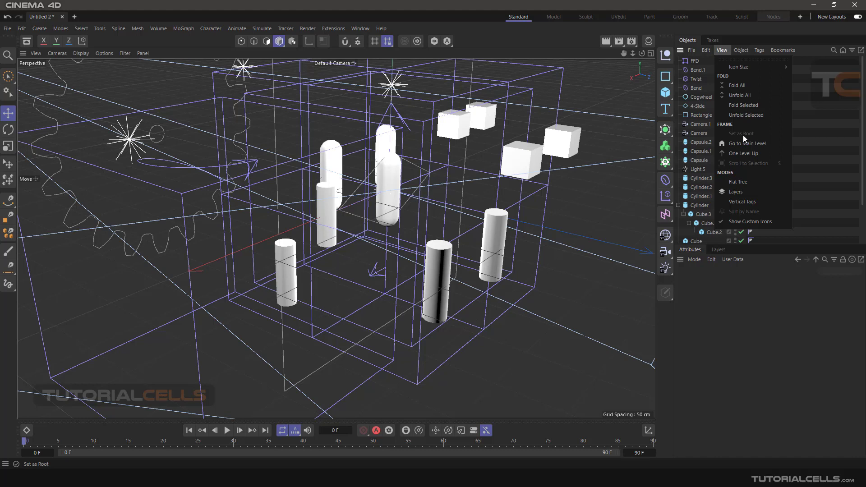
{"action": "left_click", "coordinate": [816, 102]}
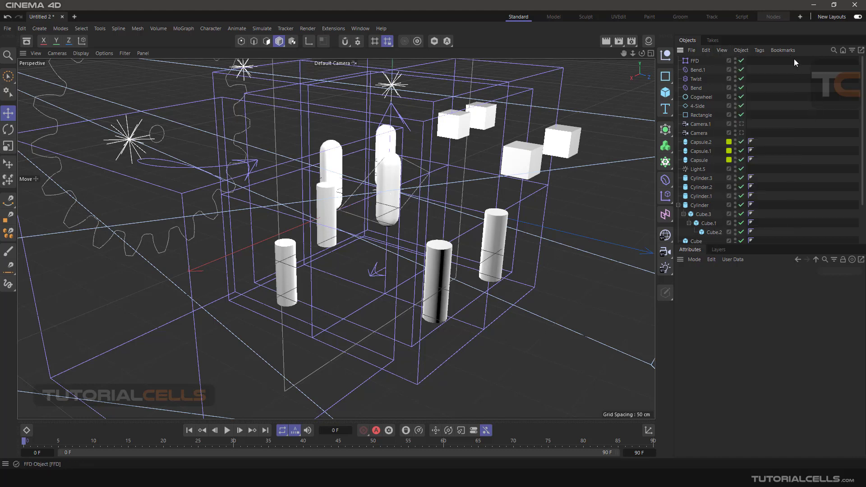
- Look at the Takes list and return to the object list
{"action": "left_click", "coordinate": [715, 40]}
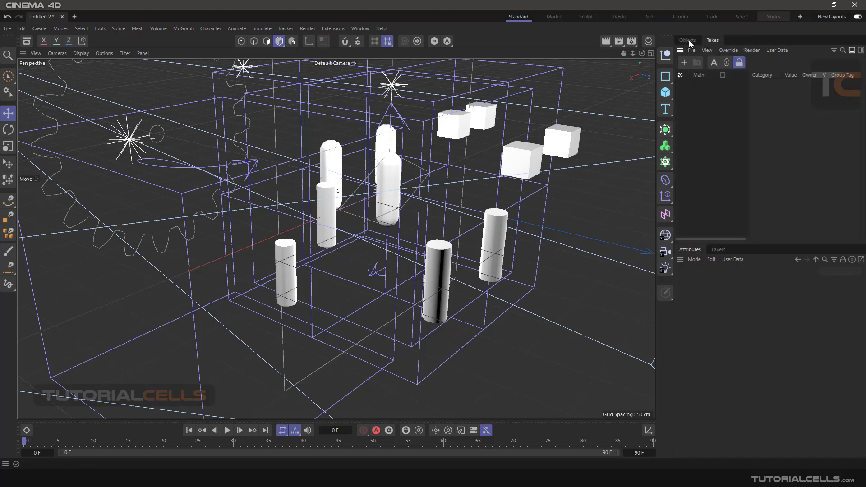
{"action": "left_click", "coordinate": [689, 39]}
{"action": "left_click", "coordinate": [712, 42]}
{"action": "left_click", "coordinate": [695, 42]}
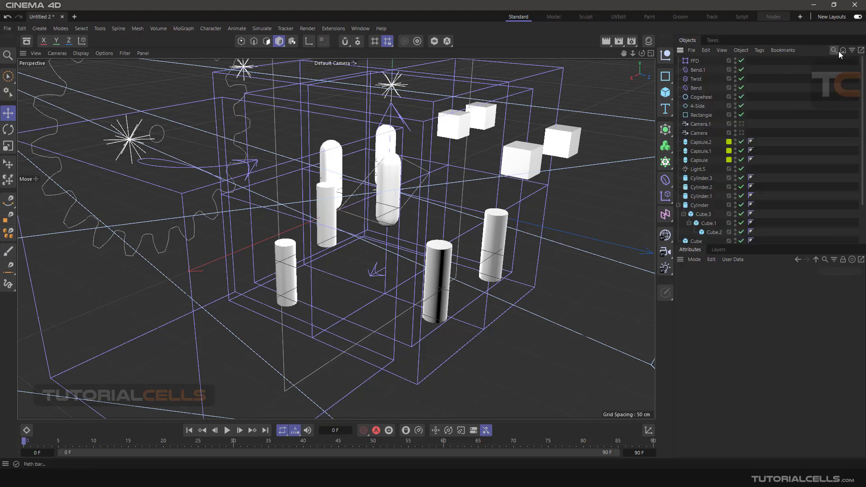
- Open a second object list in its own floating window, enlarge it and place it over the viewport
{"action": "left_click", "coordinate": [863, 54]}
{"action": "left_click_drag", "start_coordinate": [729, 10], "coordinate": [425, 46]}
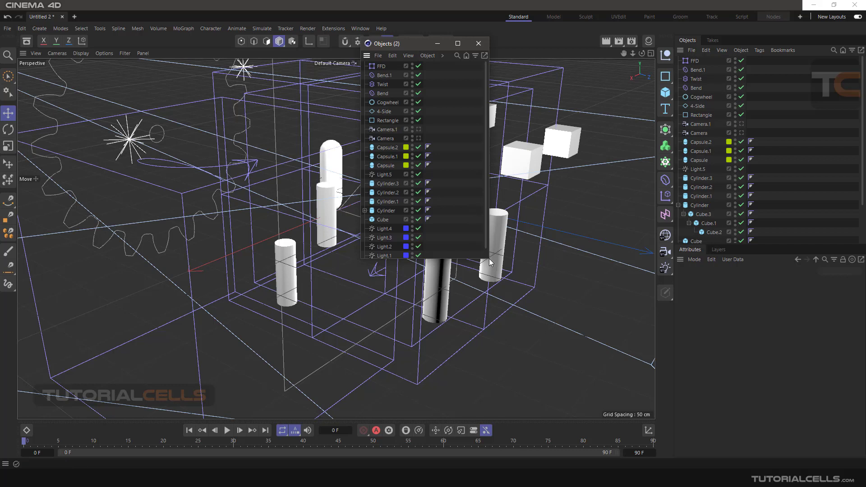
{"action": "left_click_drag", "start_coordinate": [489, 258], "coordinate": [523, 321]}
{"action": "left_click_drag", "start_coordinate": [447, 46], "coordinate": [429, 66]}
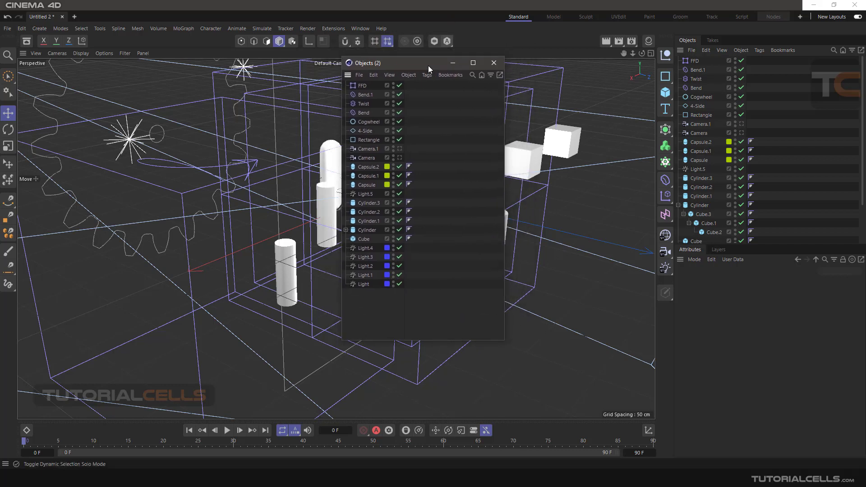
- Make Light.3 a child of Light.4 and Light.2 a child of Light.3, with the docked object list made taller
{"action": "left_click", "coordinate": [365, 257]}
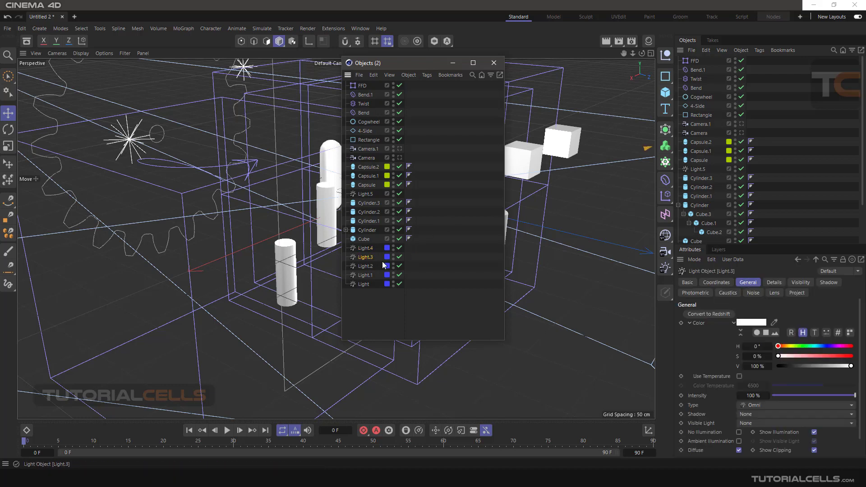
{"action": "left_click_drag", "start_coordinate": [720, 246], "coordinate": [720, 297]}
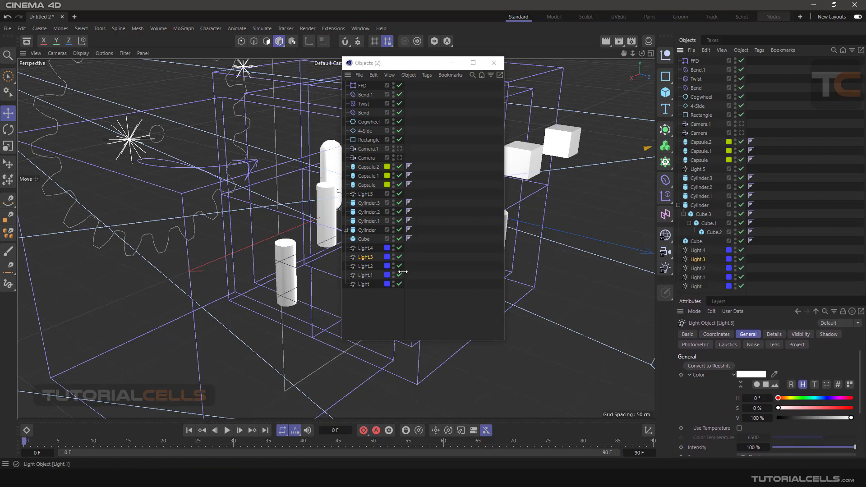
{"action": "left_click_drag", "start_coordinate": [366, 261], "coordinate": [366, 249]}
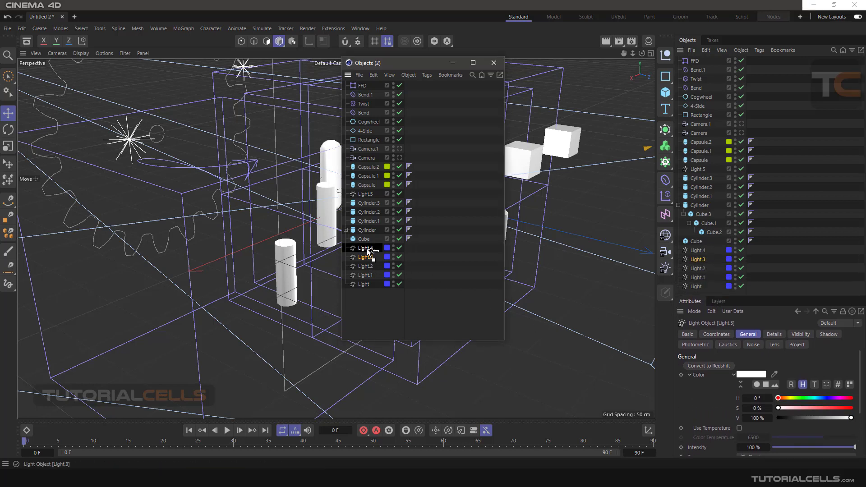
{"action": "left_click", "coordinate": [678, 250]}
{"action": "left_click_drag", "start_coordinate": [362, 267], "coordinate": [376, 257]}
- Move the floating Objects (2) window aside and close it
{"action": "left_click_drag", "start_coordinate": [423, 60], "coordinate": [439, 59]}
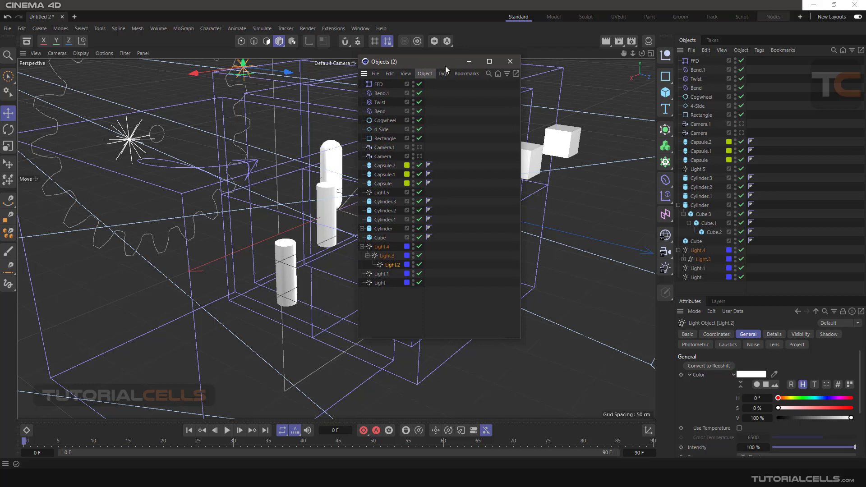
{"action": "left_click_drag", "start_coordinate": [446, 67], "coordinate": [456, 61]}
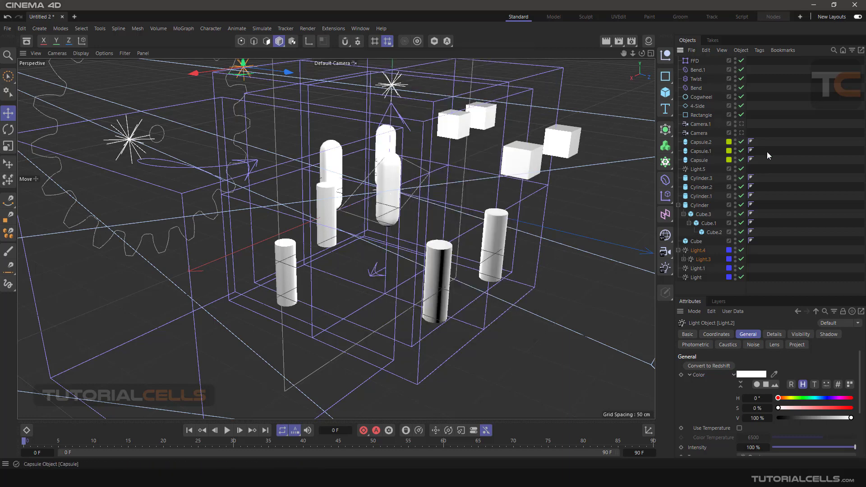
- Search the object list for names containing "1", clear the search, and search for "2"
{"action": "left_click", "coordinate": [835, 51]}
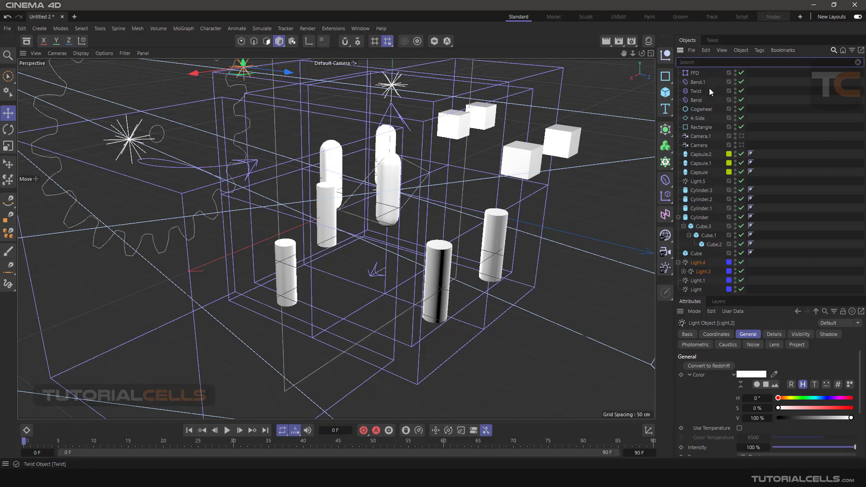
{"action": "type", "text": "1"}
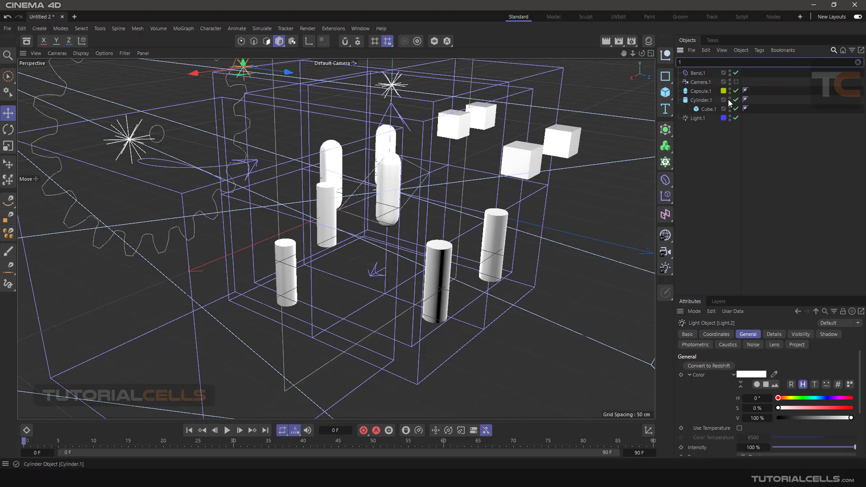
{"action": "left_click", "coordinate": [858, 63]}
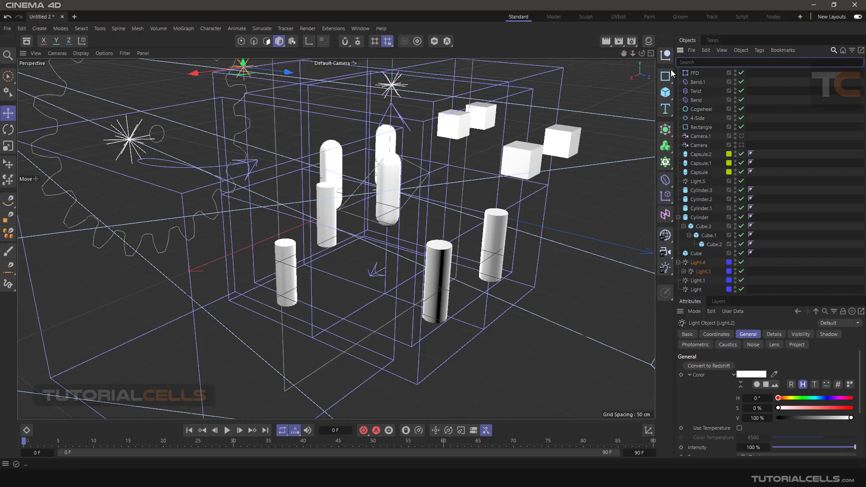
{"action": "left_click", "coordinate": [698, 63]}
{"action": "type", "text": "2"}
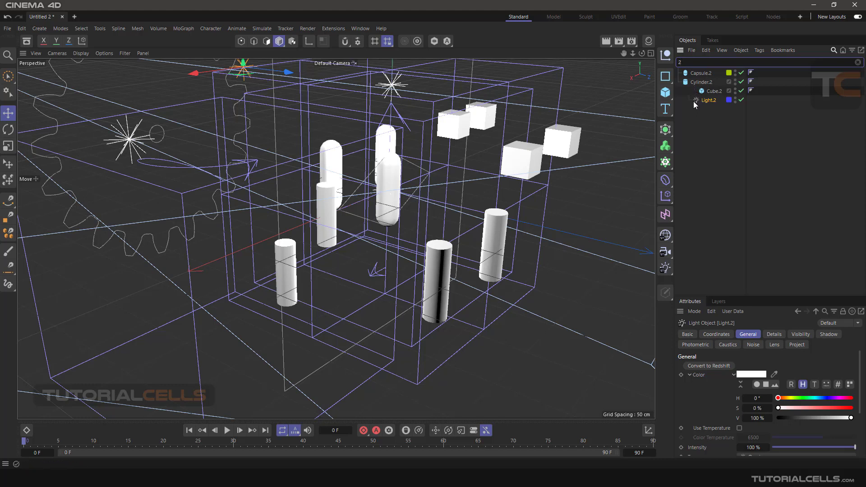
- Set the object list's icon size to Large Icons and clear the name search
{"action": "left_click", "coordinate": [721, 51]}
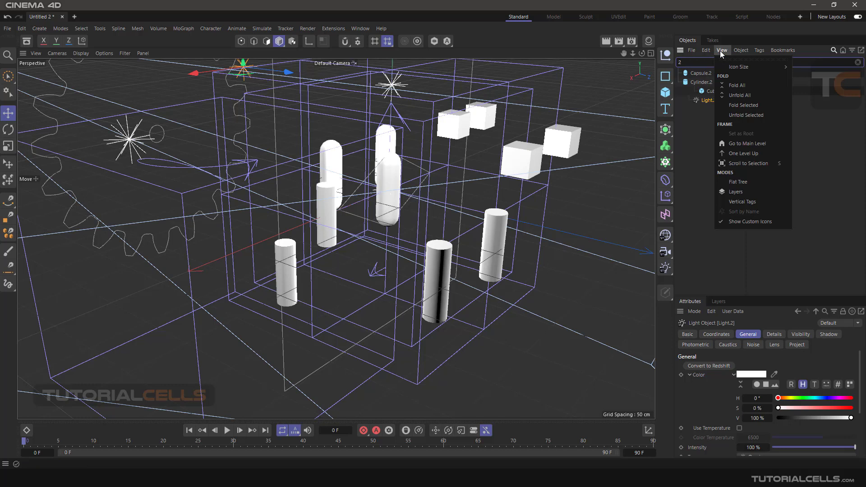
{"action": "mouse_move", "coordinate": [723, 67]}
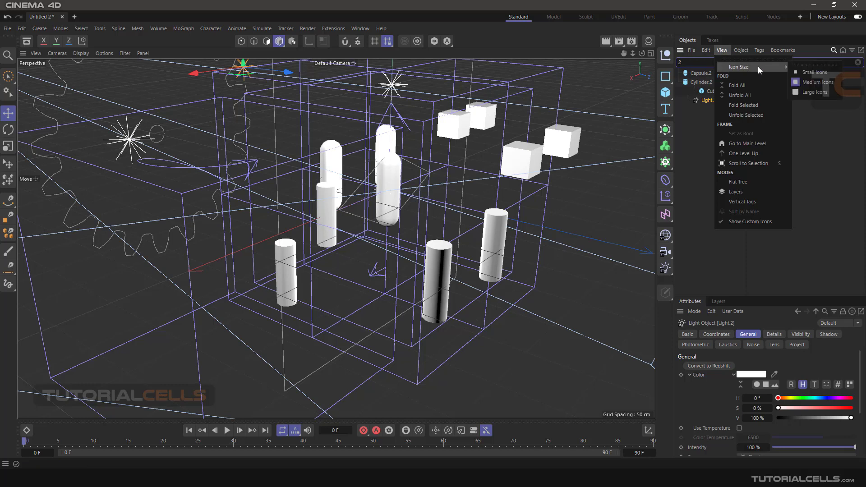
{"action": "left_click", "coordinate": [800, 84]}
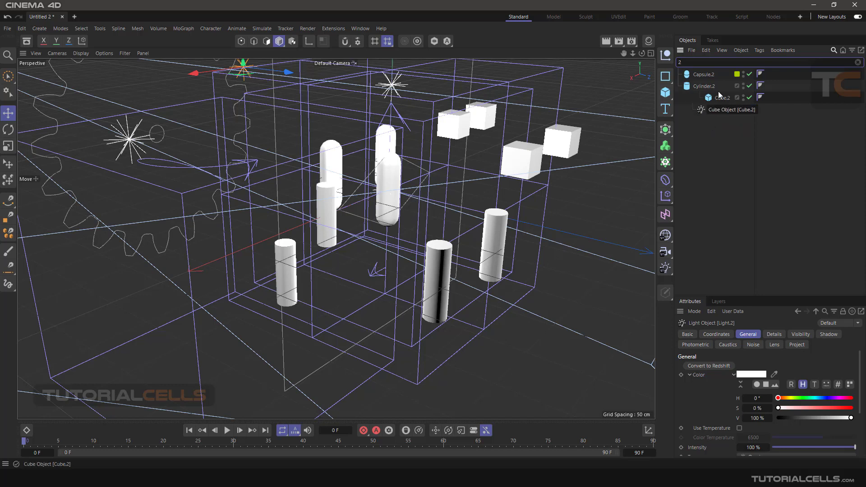
{"action": "left_click", "coordinate": [858, 63]}
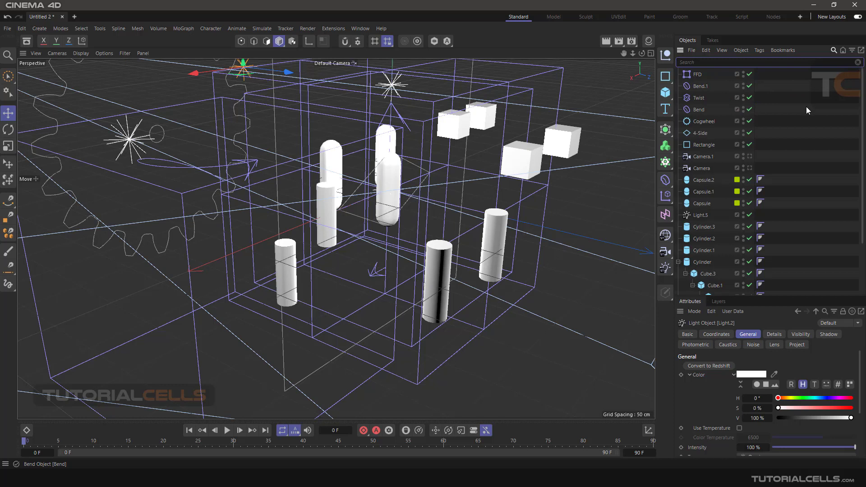
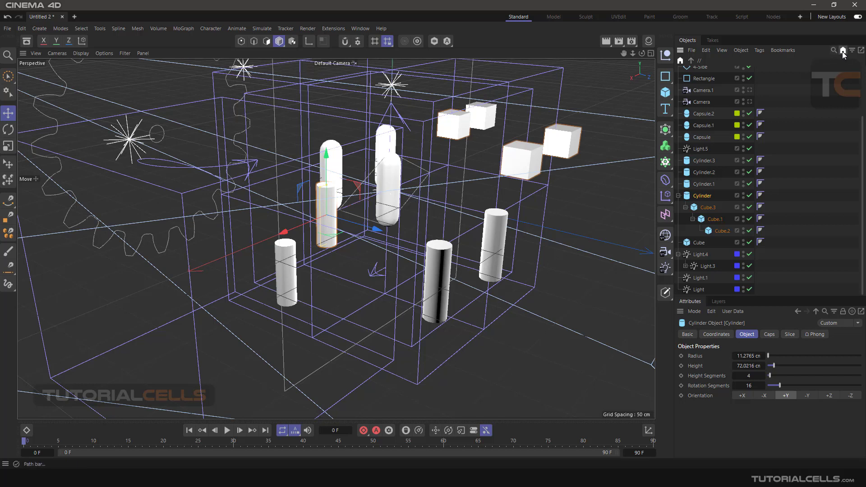
- Set the selected Cylinder as the root of the object list and go back up one level
{"action": "left_click", "coordinate": [721, 51]}
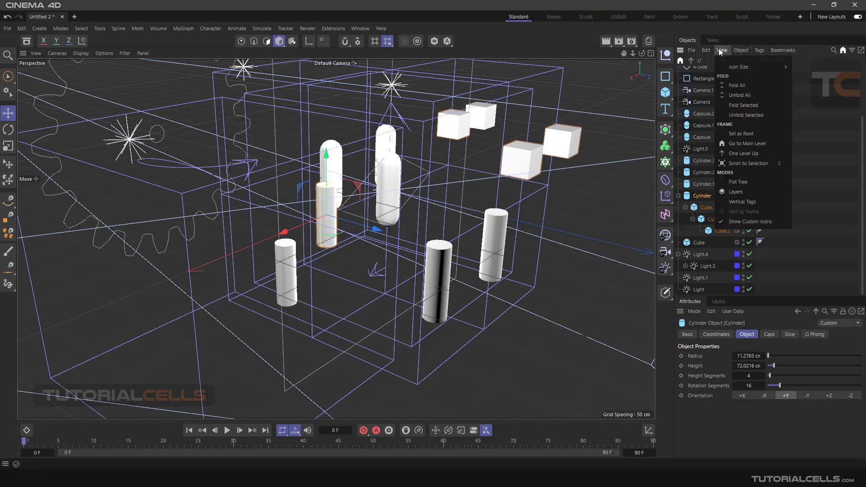
{"action": "left_click", "coordinate": [740, 134]}
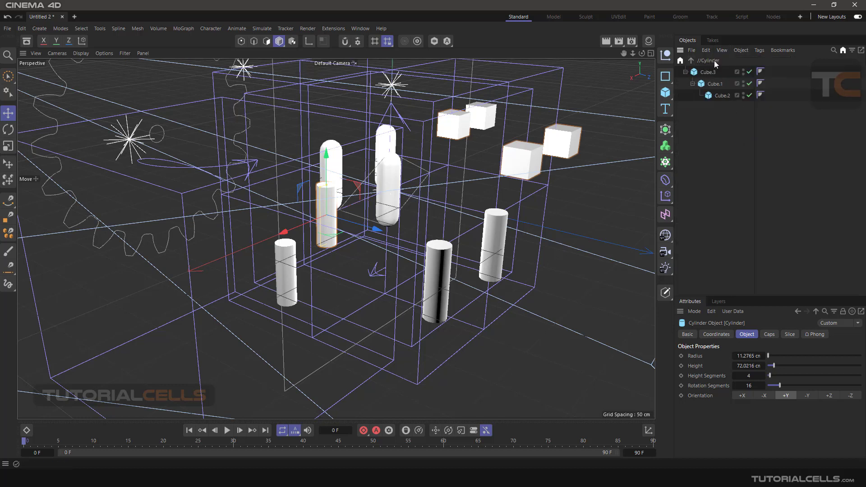
{"action": "left_click", "coordinate": [692, 61]}
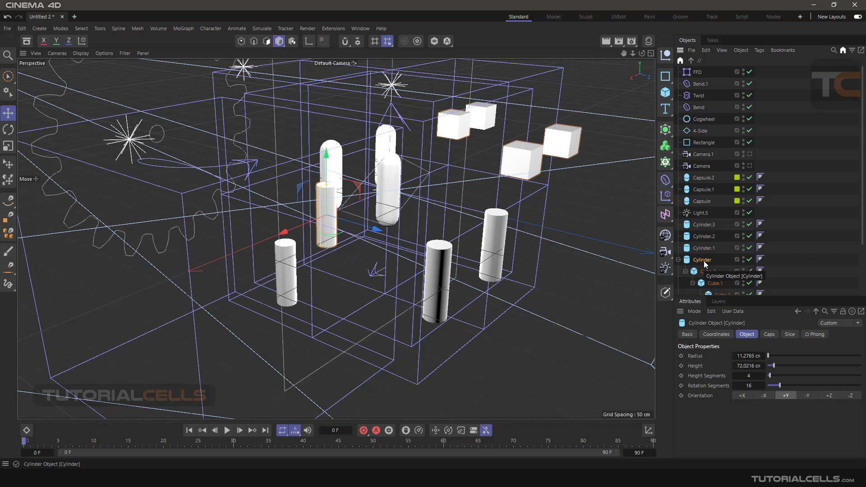
- Set the Cylinder, its child Cube.3, and the nested Cube.1 in turn as the root of the object list
{"action": "scroll", "coordinate": [704, 268], "scroll_direction": "down", "scroll_amount": 3}
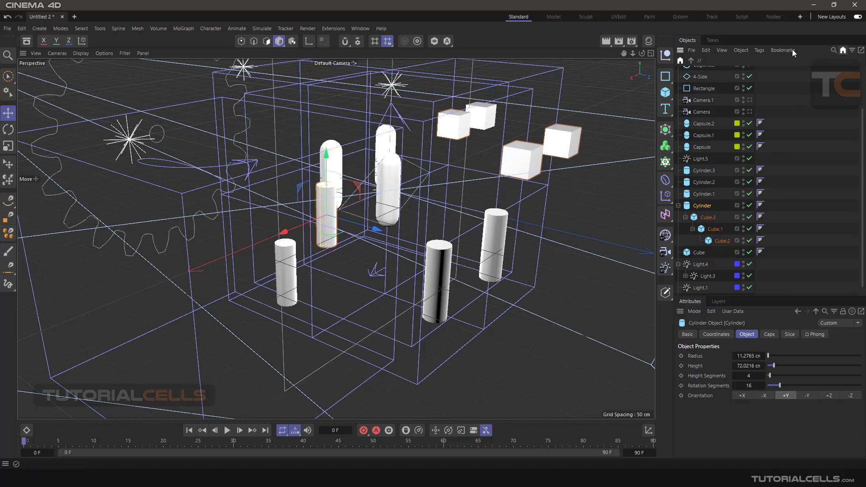
{"action": "left_click", "coordinate": [723, 51]}
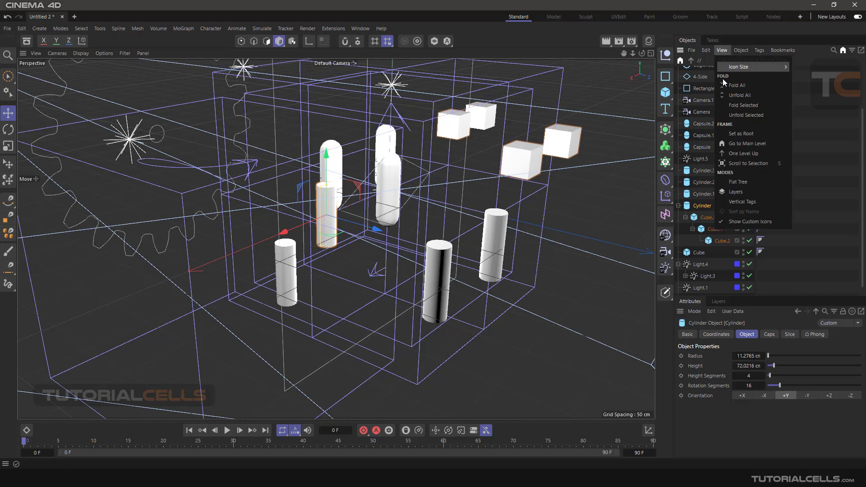
{"action": "left_click", "coordinate": [731, 134]}
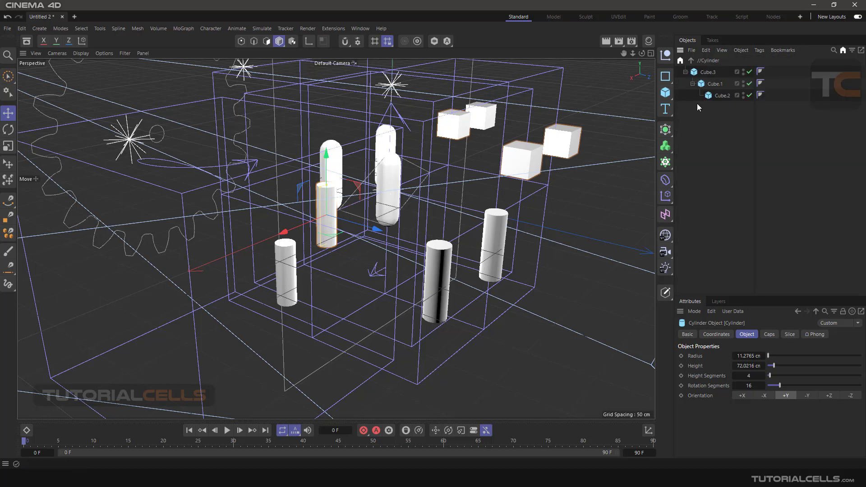
{"action": "left_click", "coordinate": [706, 73]}
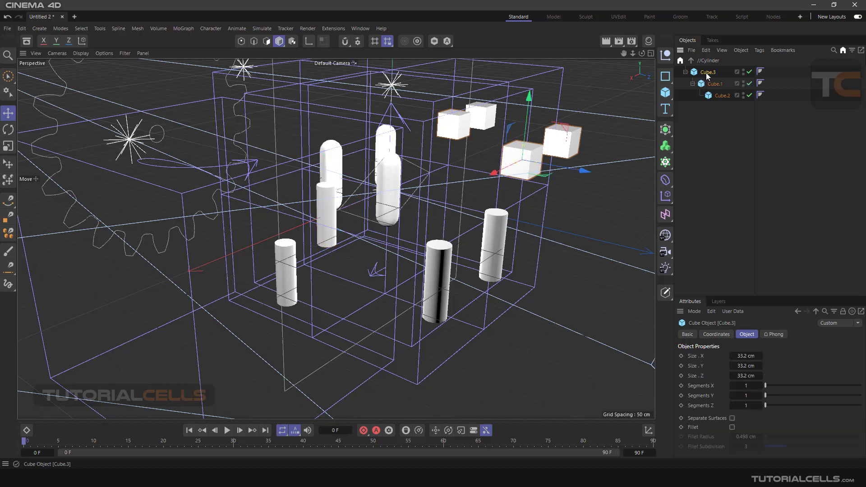
{"action": "left_click", "coordinate": [723, 50]}
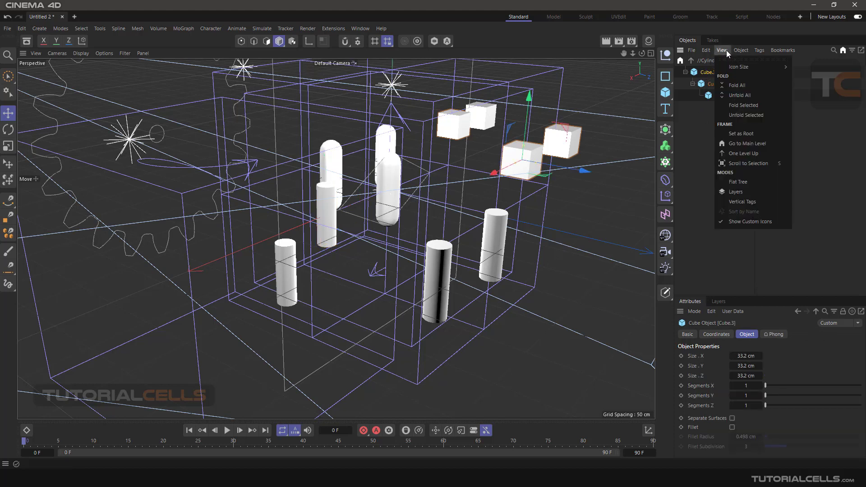
{"action": "left_click", "coordinate": [738, 134]}
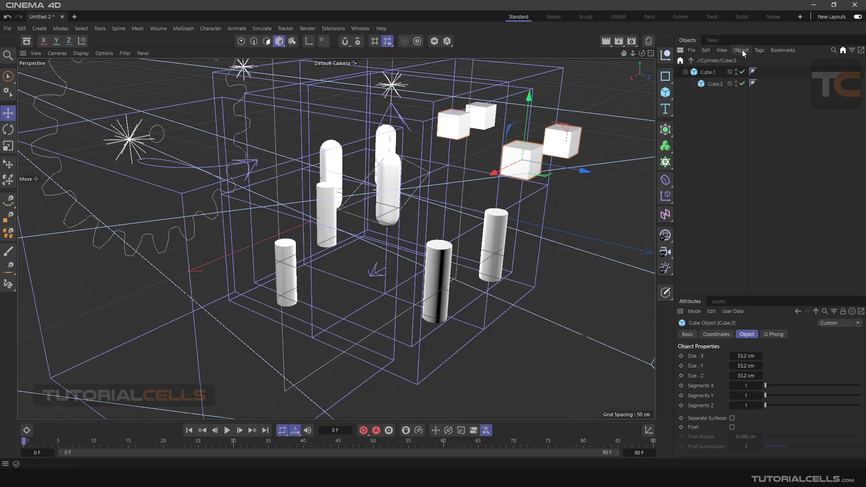
{"action": "left_click", "coordinate": [710, 75]}
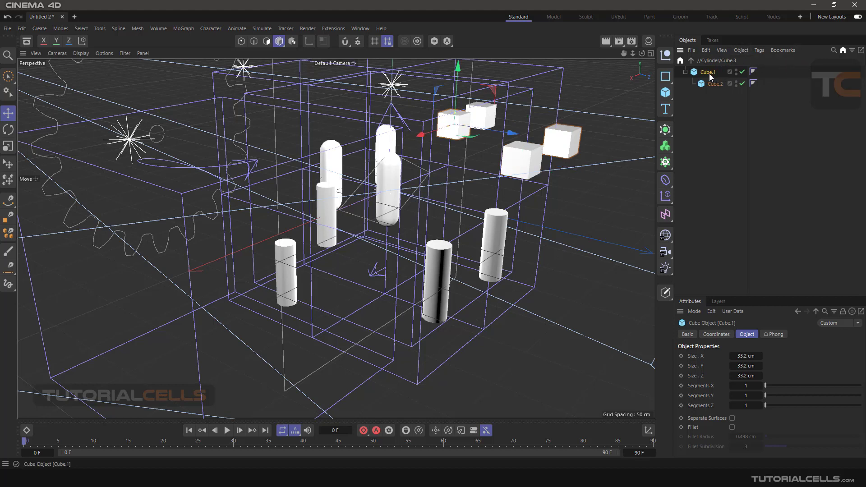
{"action": "left_click", "coordinate": [723, 50]}
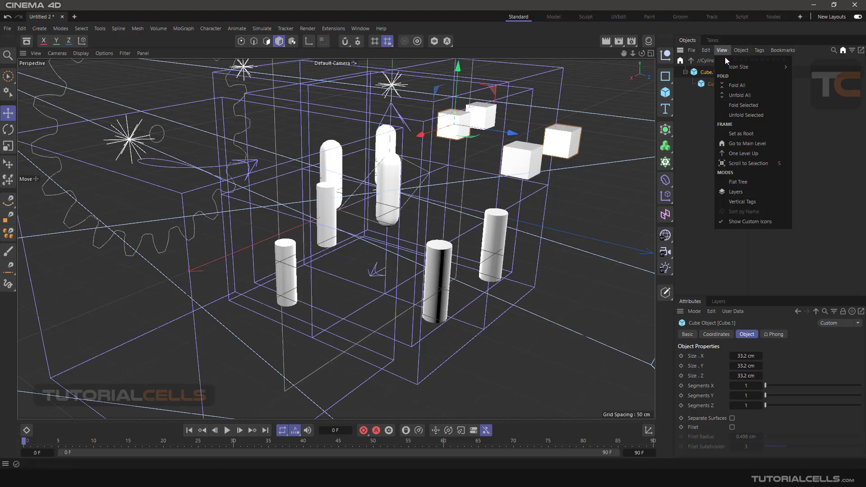
{"action": "left_click", "coordinate": [731, 134]}
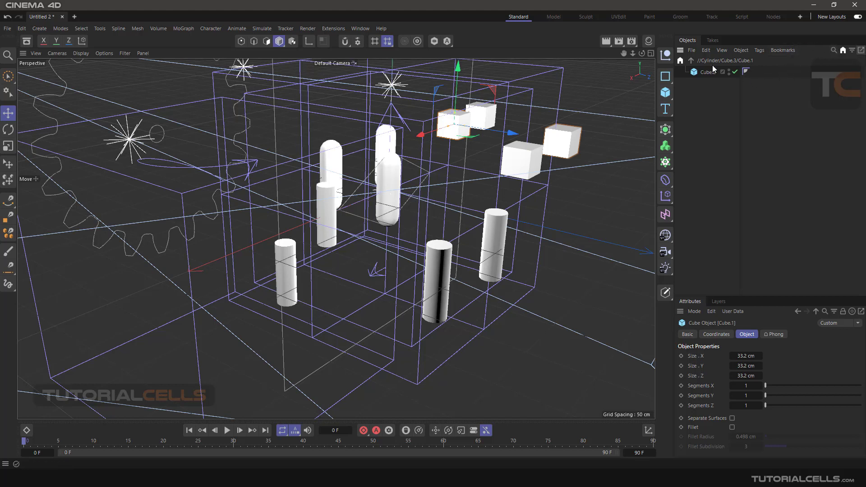
- Return the object list to its main level and hide the path bar
{"action": "left_click", "coordinate": [681, 61]}
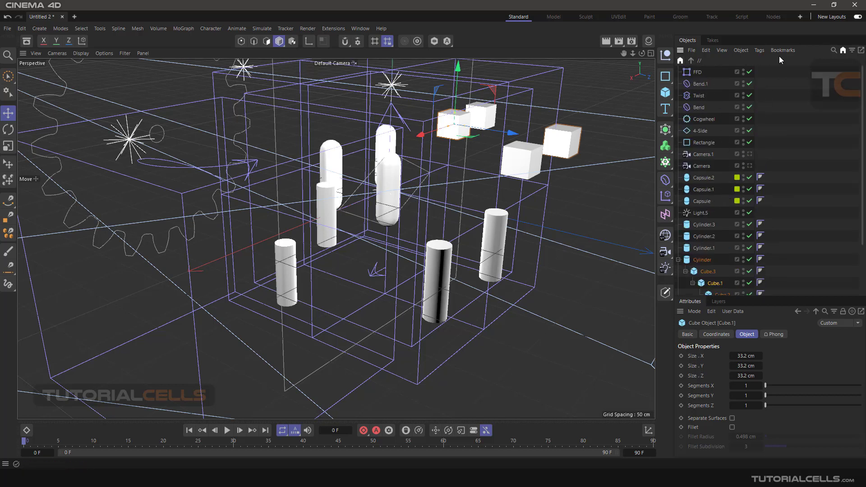
{"action": "left_click", "coordinate": [842, 51]}
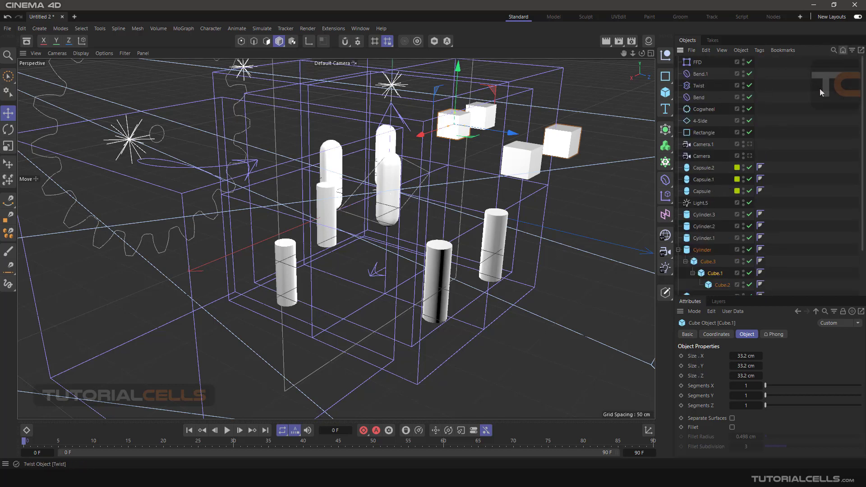
- Show the object list's filter area, expand its Objects category and enlarge the area to fit all object types
{"action": "left_click", "coordinate": [853, 51]}
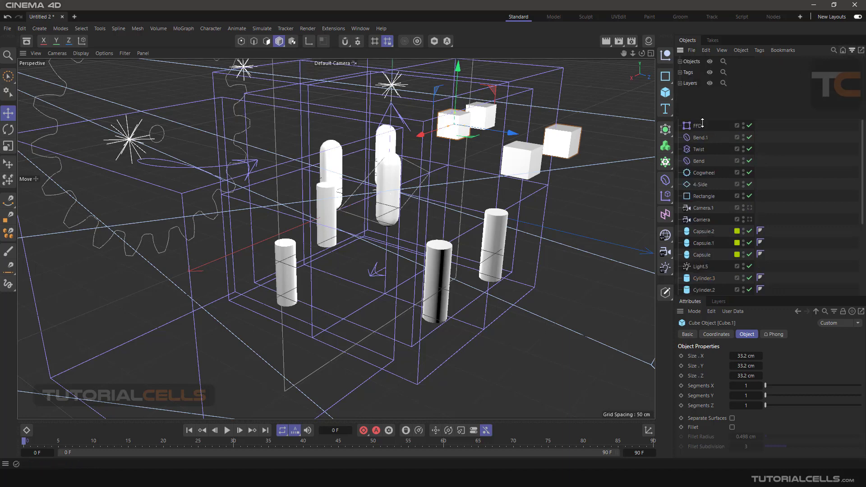
{"action": "left_click_drag", "start_coordinate": [703, 120], "coordinate": [703, 141]}
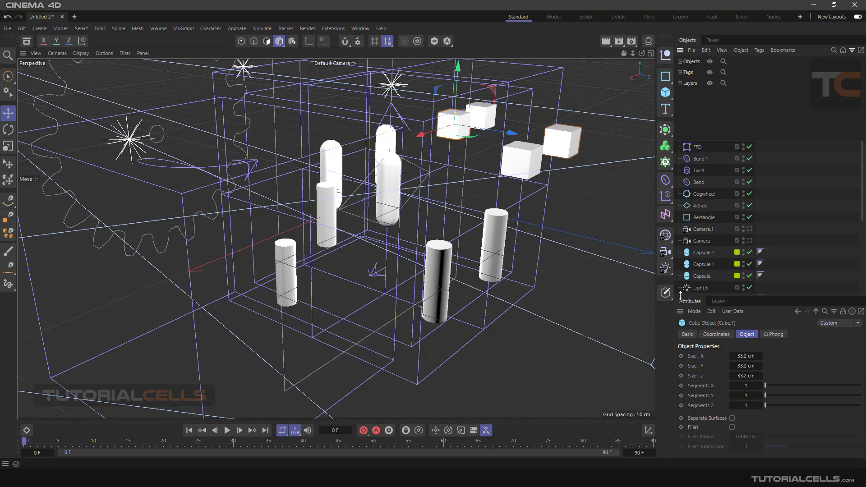
{"action": "left_click_drag", "start_coordinate": [683, 296], "coordinate": [683, 307]}
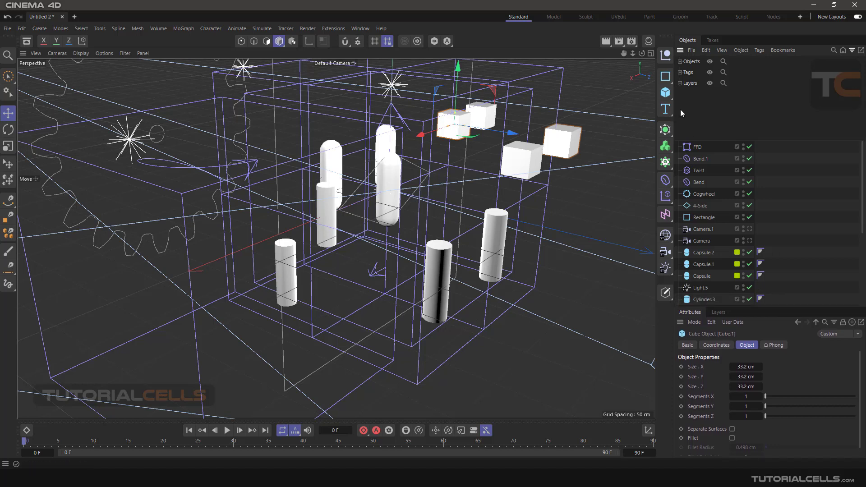
{"action": "left_click", "coordinate": [680, 62]}
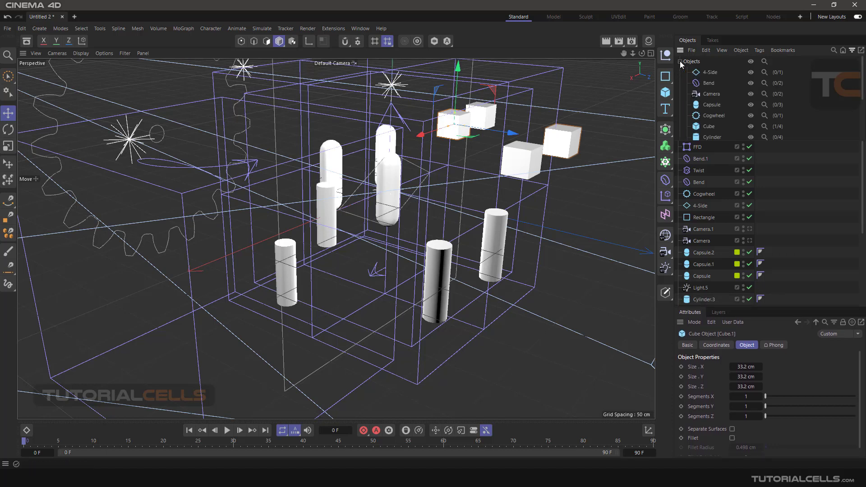
{"action": "left_click_drag", "start_coordinate": [711, 142], "coordinate": [708, 233]}
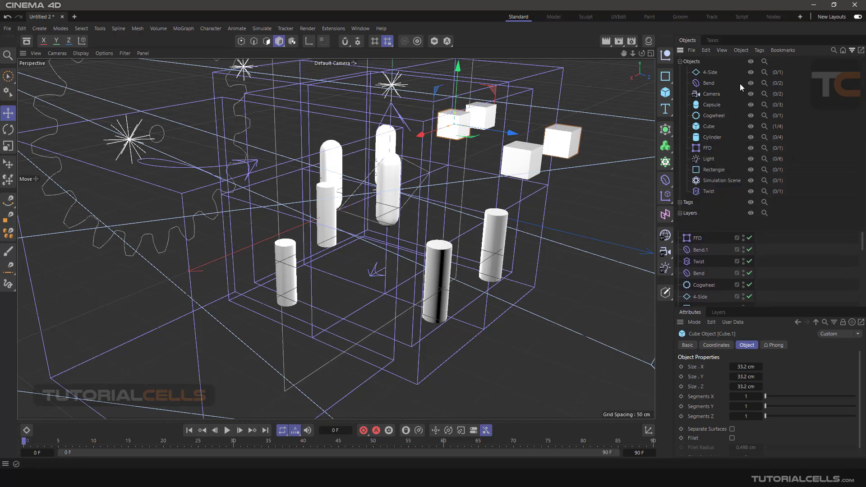
- Set the object list's icon size to Medium Icons
{"action": "left_click", "coordinate": [723, 51]}
{"action": "mouse_move", "coordinate": [736, 67]}
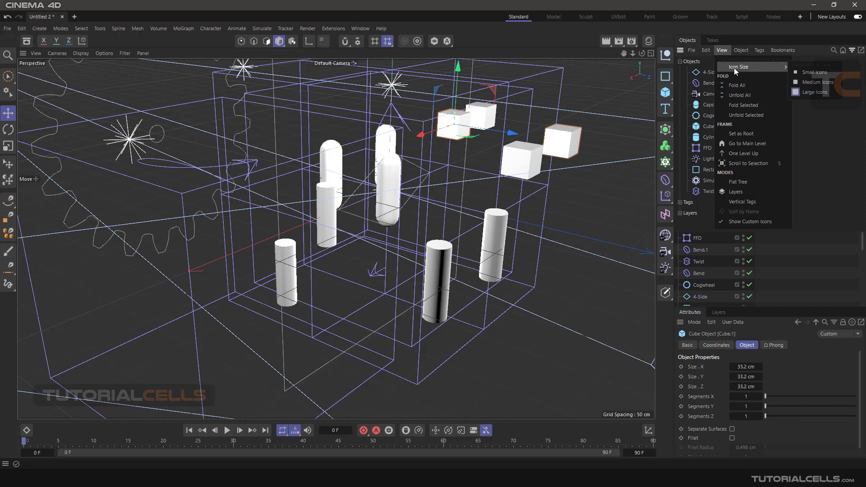
{"action": "left_click", "coordinate": [797, 83]}
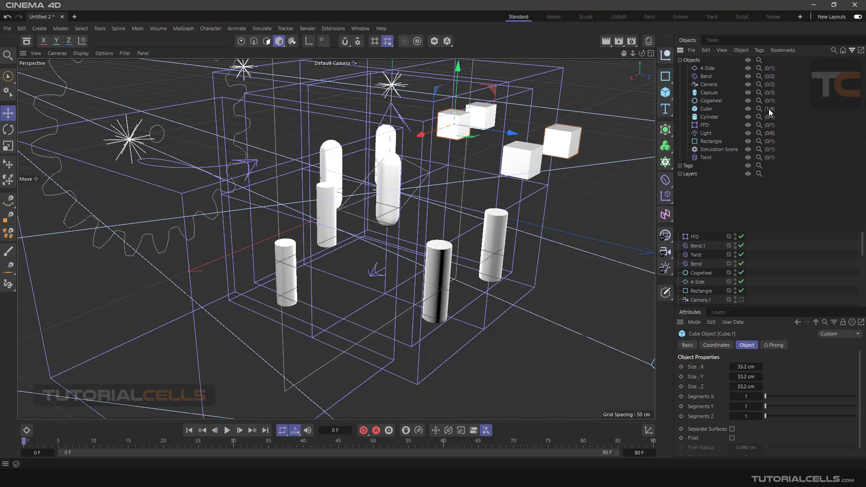
- Add Cube.2 and Cube.3 to the selection alongside Cube.1 in the object list
{"action": "scroll", "coordinate": [776, 264], "scroll_direction": "down", "scroll_amount": 5}
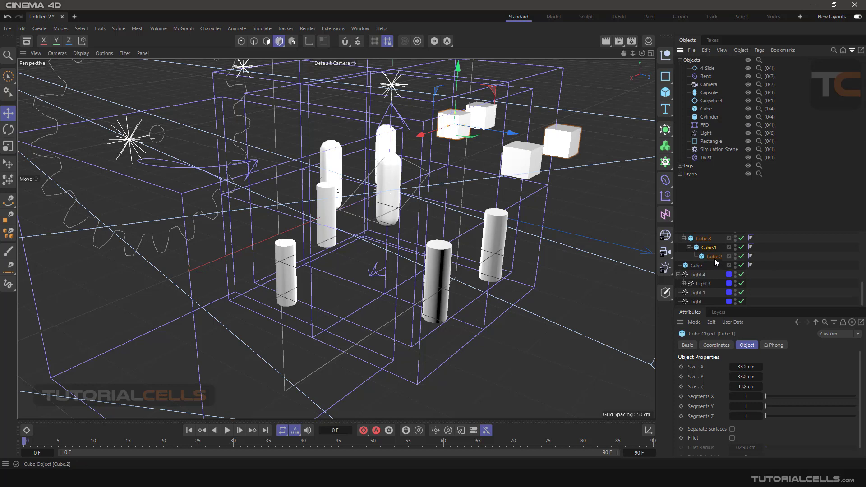
{"action": "left_click", "coordinate": [712, 256], "text": "shift"}
{"action": "left_click", "coordinate": [704, 241], "text": "shift"}
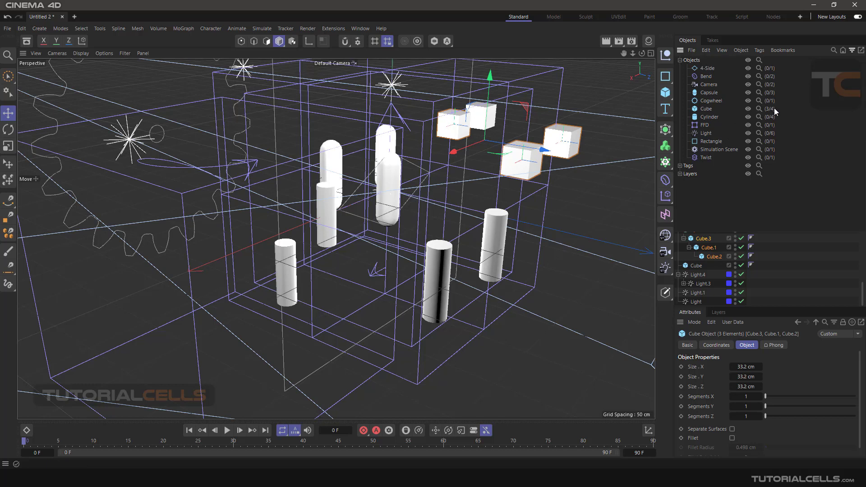
- Filter all Cube objects out of the object list and make the filter area shorter
{"action": "left_click", "coordinate": [748, 108]}
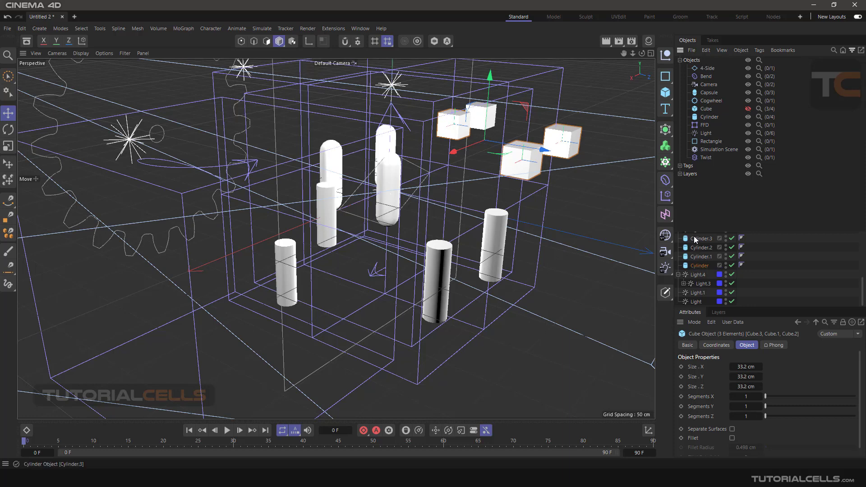
{"action": "left_click_drag", "start_coordinate": [694, 231], "coordinate": [709, 195]}
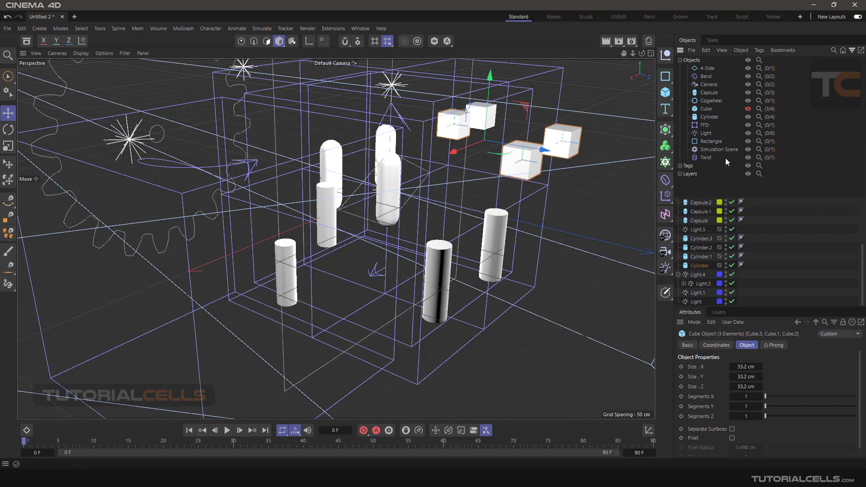
- Invert the filter to list only Cube objects, invert it back, and restore the Cube type to the object list
{"action": "left_click", "coordinate": [748, 109], "text": "ctrl"}
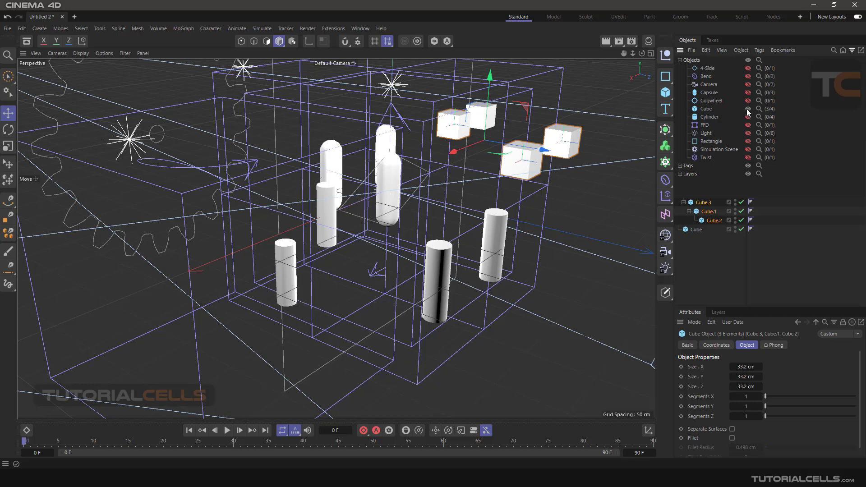
{"action": "left_click", "coordinate": [747, 110]}
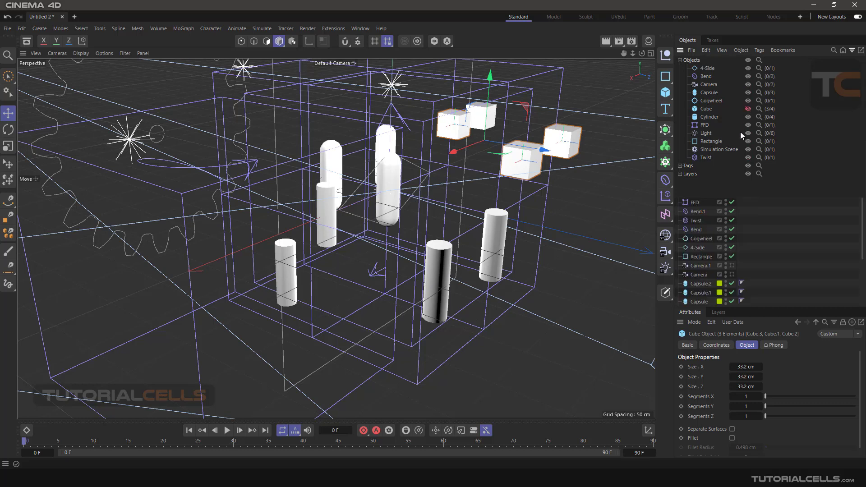
{"action": "left_click", "coordinate": [746, 109]}
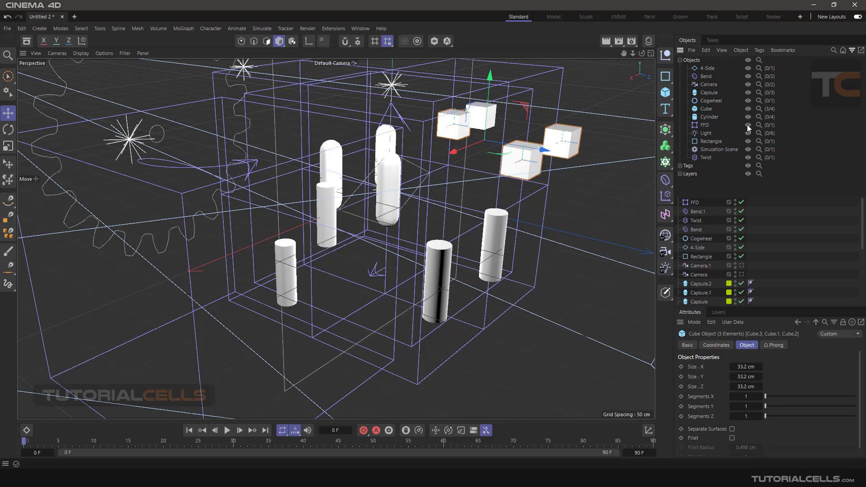
{"action": "scroll", "coordinate": [725, 262], "scroll_direction": "down", "scroll_amount": 5}
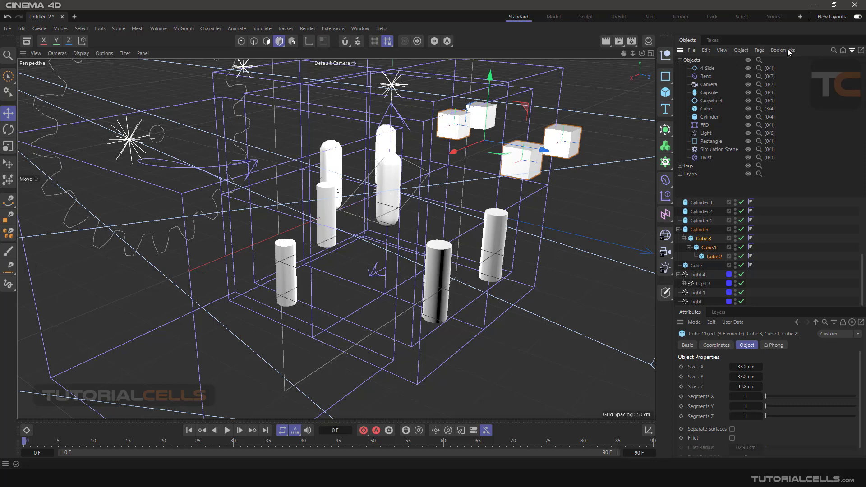
- Search the object list for names containing "1"
{"action": "left_click", "coordinate": [834, 50]}
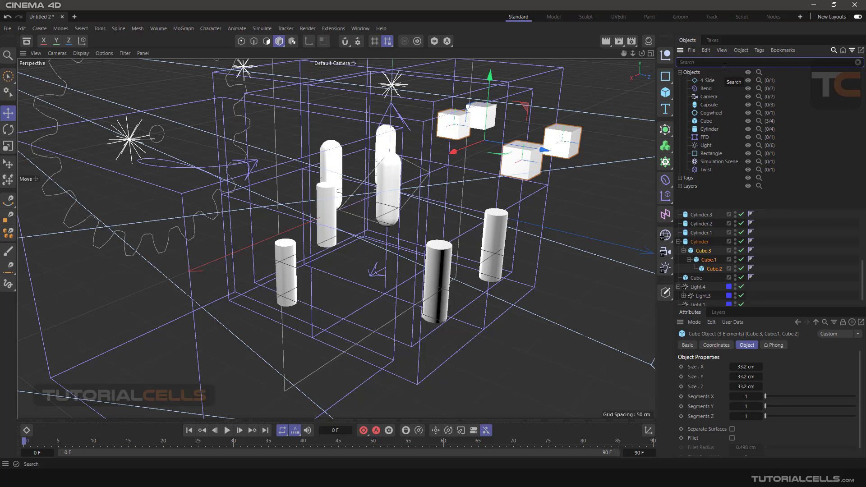
{"action": "type", "text": "1"}
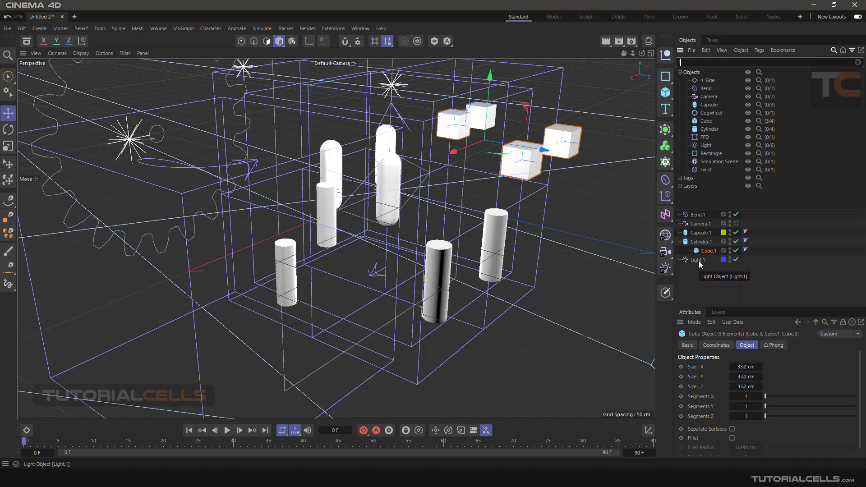
- Exclude the Cube type from the name search, switch the Light type's search off and on, and include the Cube type again
{"action": "left_click", "coordinate": [760, 121]}
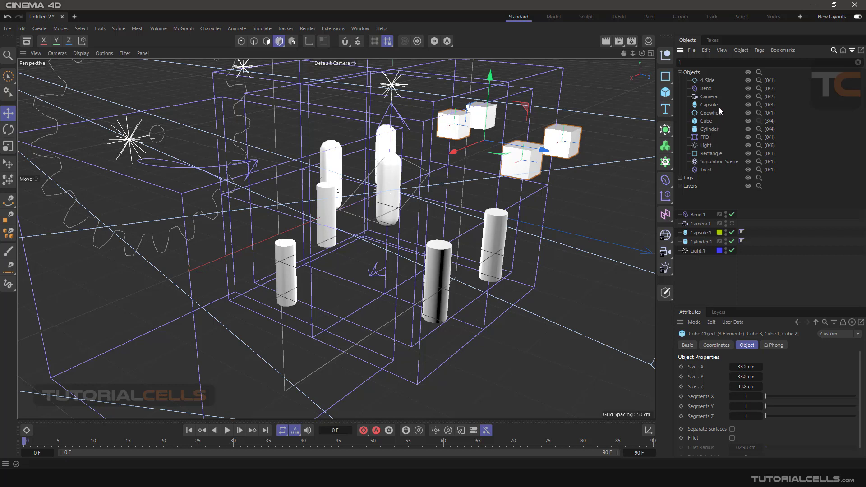
{"action": "left_click", "coordinate": [760, 147]}
{"action": "left_click", "coordinate": [759, 147]}
{"action": "left_click", "coordinate": [760, 121]}
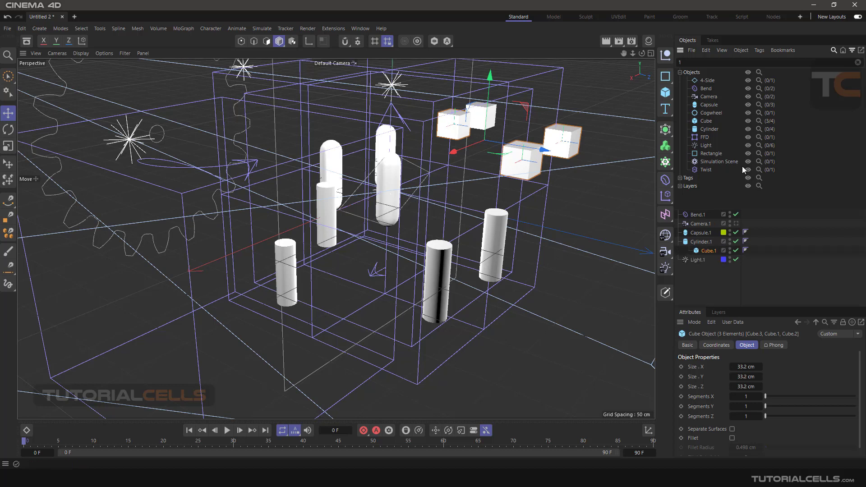
- Clear the name search and deselect all objects
{"action": "left_click", "coordinate": [858, 63]}
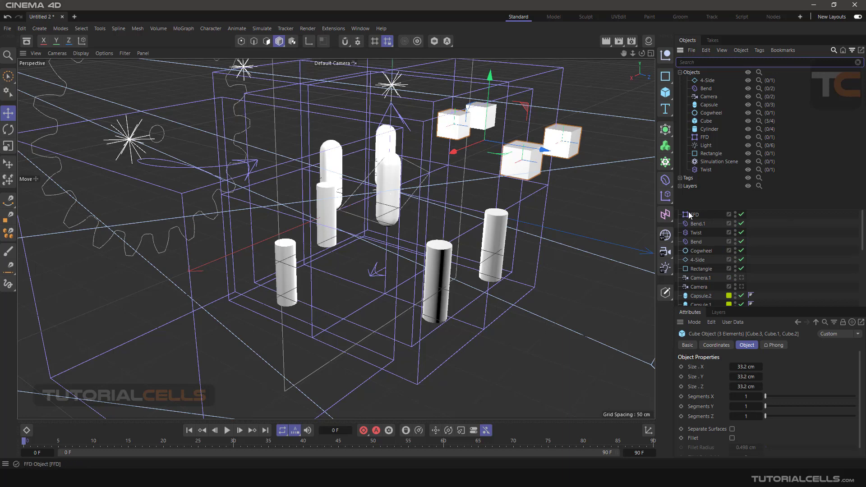
{"action": "scroll", "coordinate": [722, 253], "scroll_direction": "down", "scroll_amount": 6}
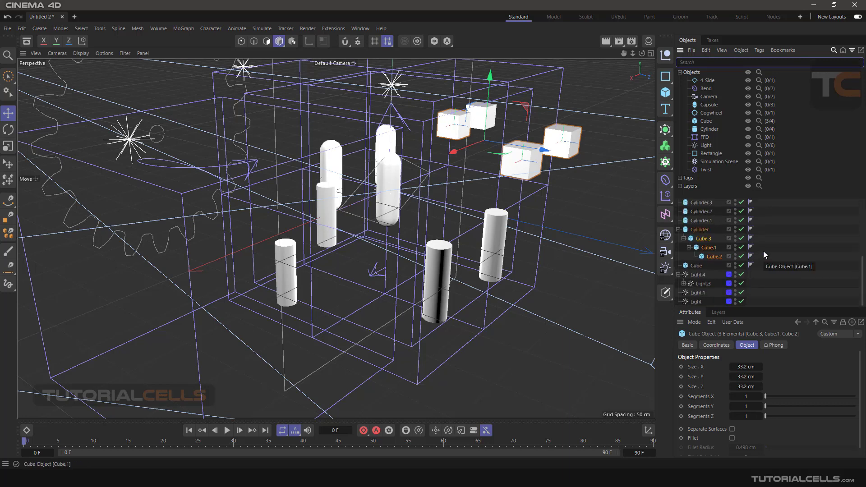
{"action": "left_click", "coordinate": [797, 258]}
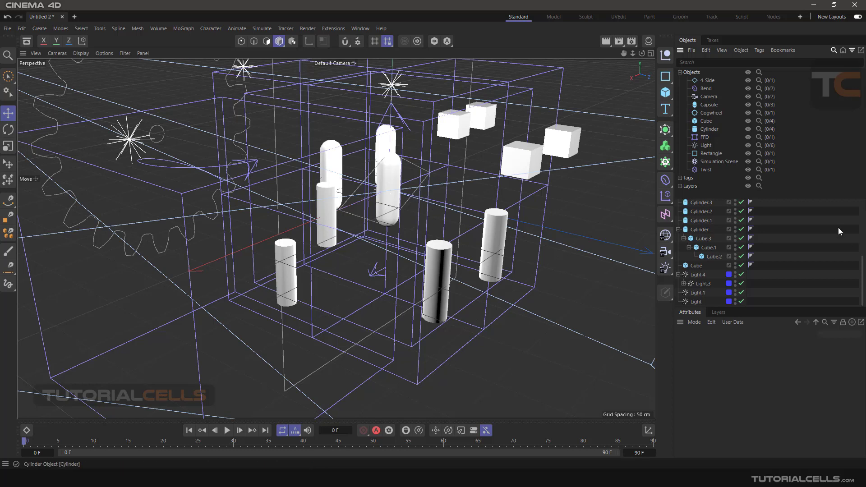
- Hide the search field and the filter area of the object list
{"action": "left_click", "coordinate": [833, 53]}
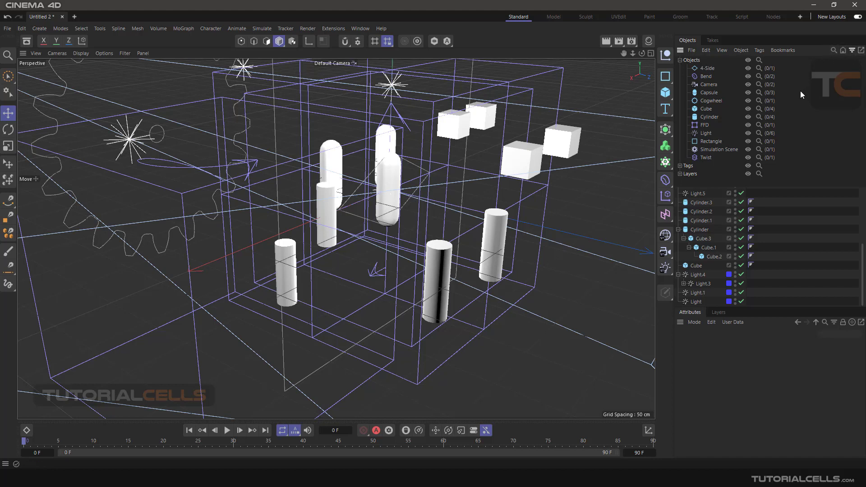
{"action": "left_click", "coordinate": [852, 51]}
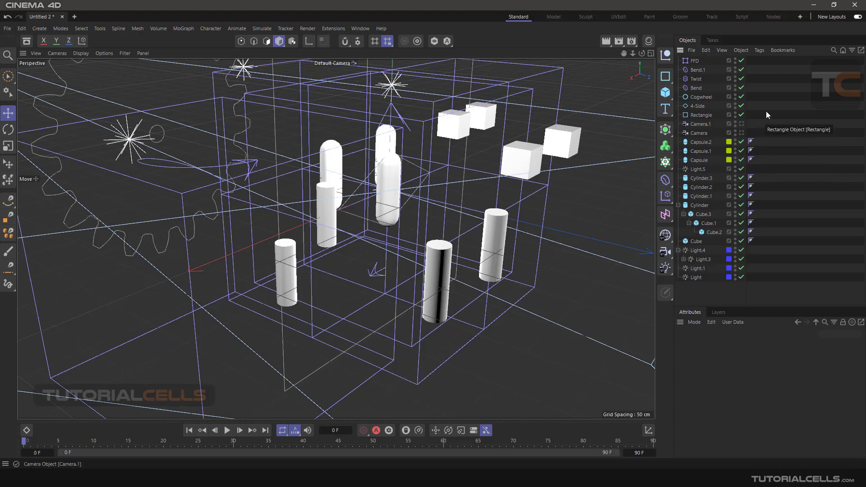
- Select the Bend.1 object and look through the tag categories that can be assigned to it
{"action": "left_click", "coordinate": [760, 51]}
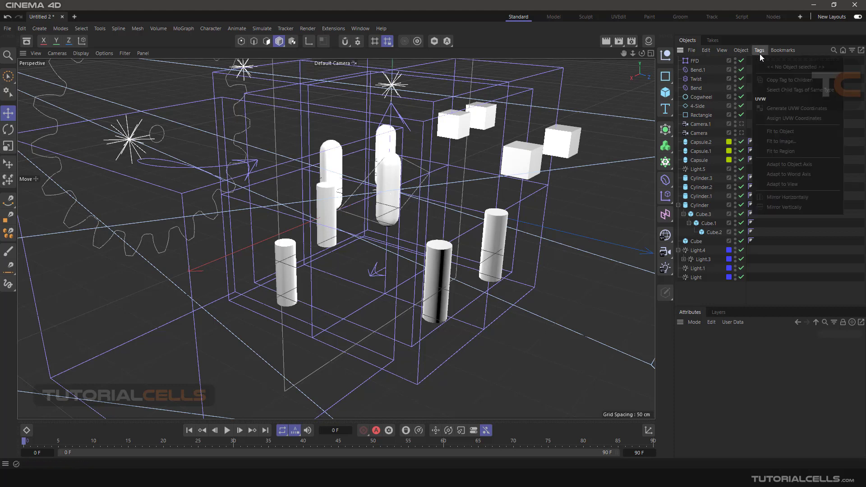
{"action": "left_click", "coordinate": [695, 68]}
{"action": "left_click", "coordinate": [706, 69]}
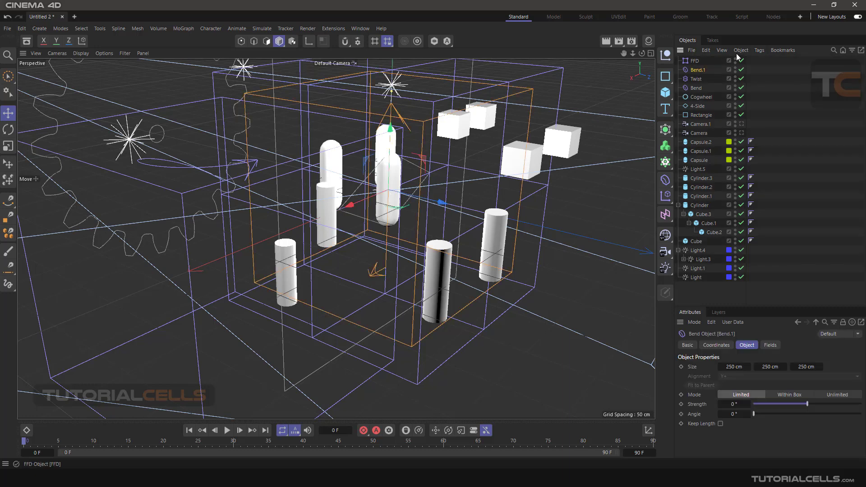
{"action": "left_click", "coordinate": [760, 50]}
{"action": "mouse_move", "coordinate": [773, 79]}
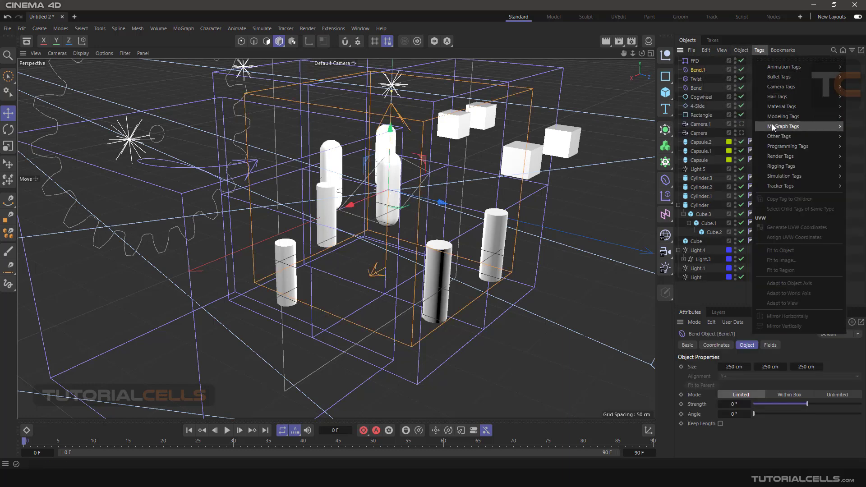
{"action": "mouse_move", "coordinate": [774, 147]}
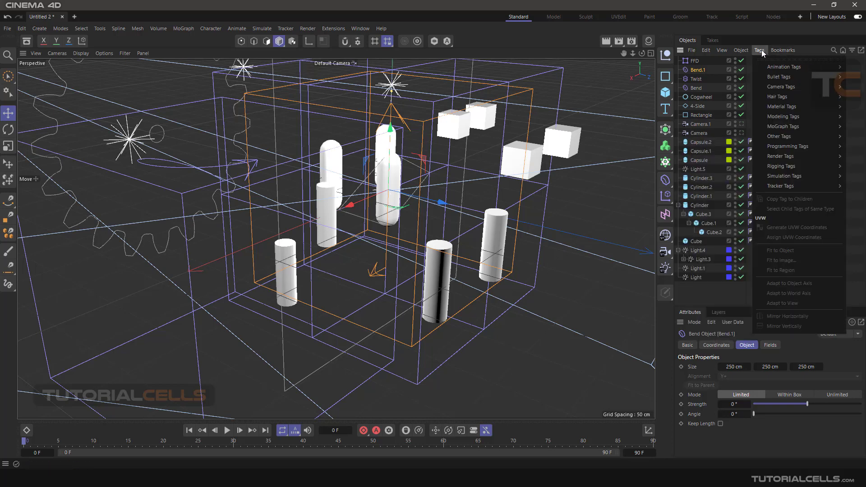
{"action": "left_click", "coordinate": [857, 98]}
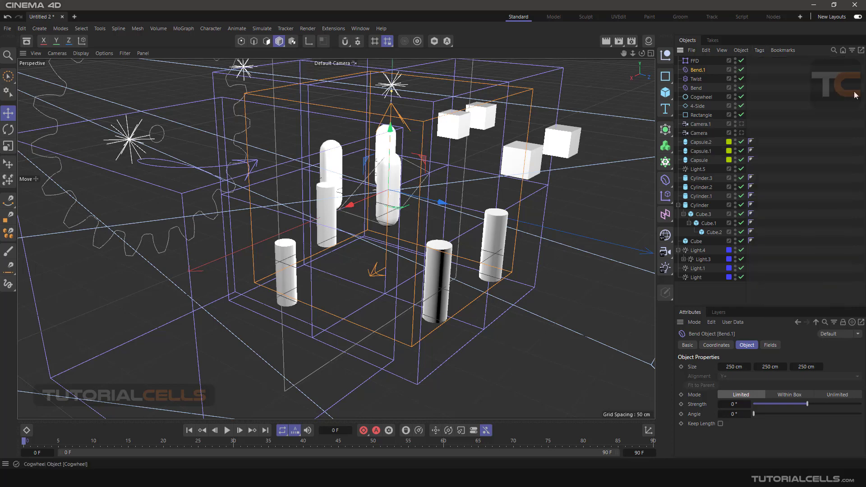
- Show the filter area again with its Tags and Layers categories expanded
{"action": "left_click", "coordinate": [851, 52]}
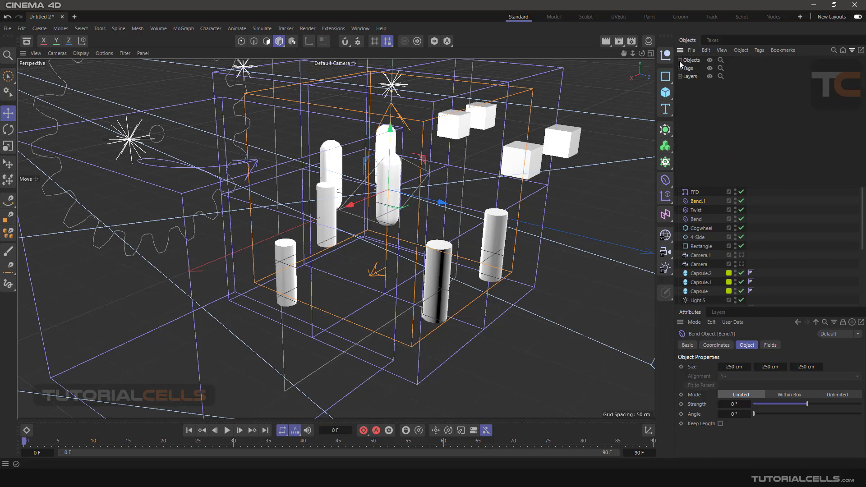
{"action": "left_click", "coordinate": [680, 68]}
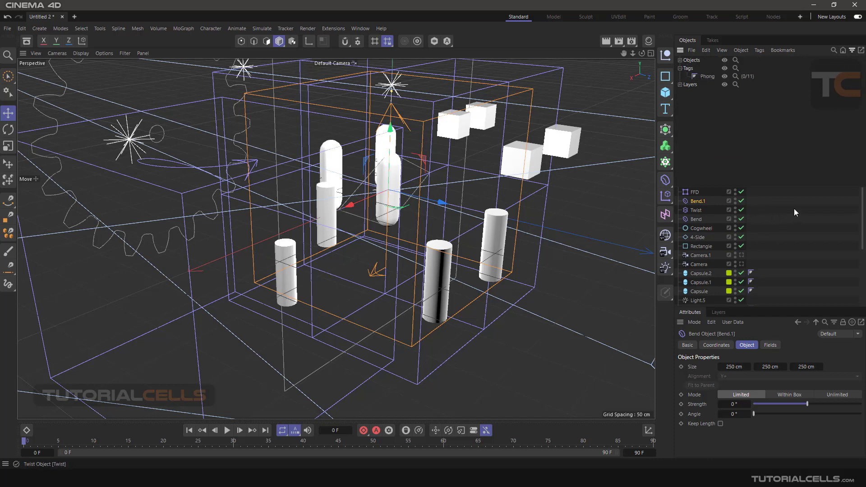
{"action": "left_click", "coordinate": [680, 86]}
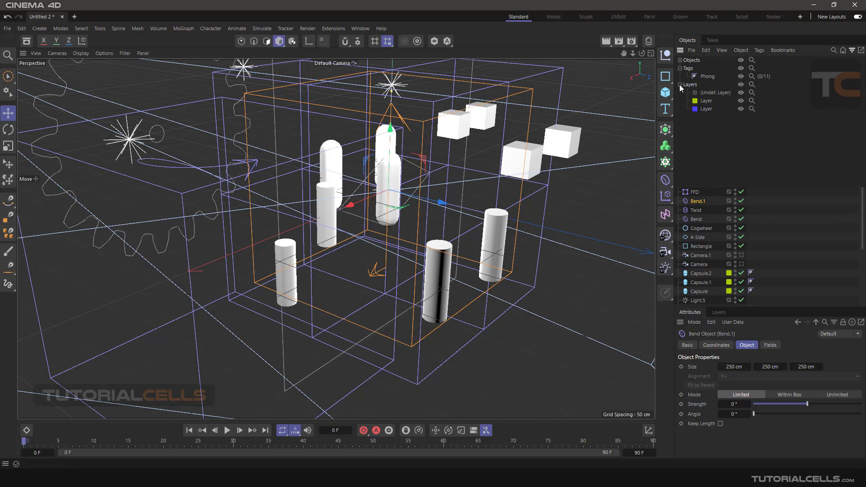
- Collapse the filter's Tags category and shorten the filter area to fit the layer entries
{"action": "left_click", "coordinate": [681, 69]}
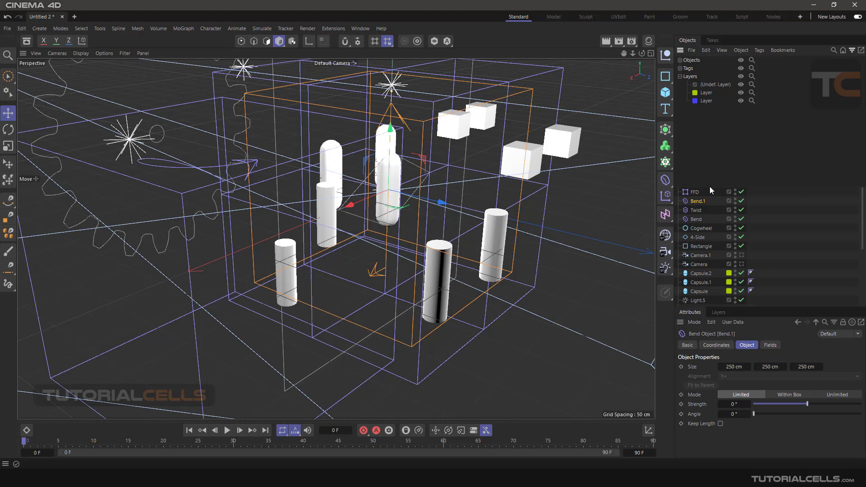
{"action": "left_click_drag", "start_coordinate": [710, 186], "coordinate": [719, 109]}
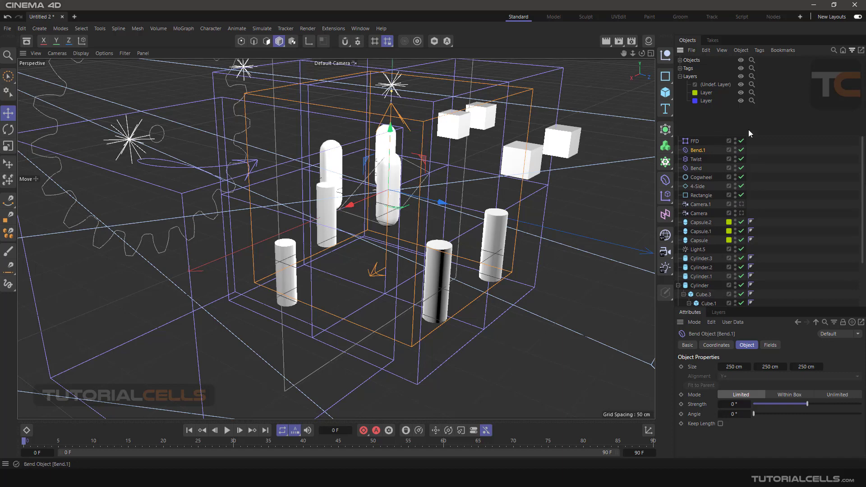
- Filter the blue layer's objects out of the list and back in, and do the same with the green layer's objects
{"action": "left_click", "coordinate": [741, 101]}
{"action": "scroll", "coordinate": [784, 224], "scroll_direction": "down", "scroll_amount": 2}
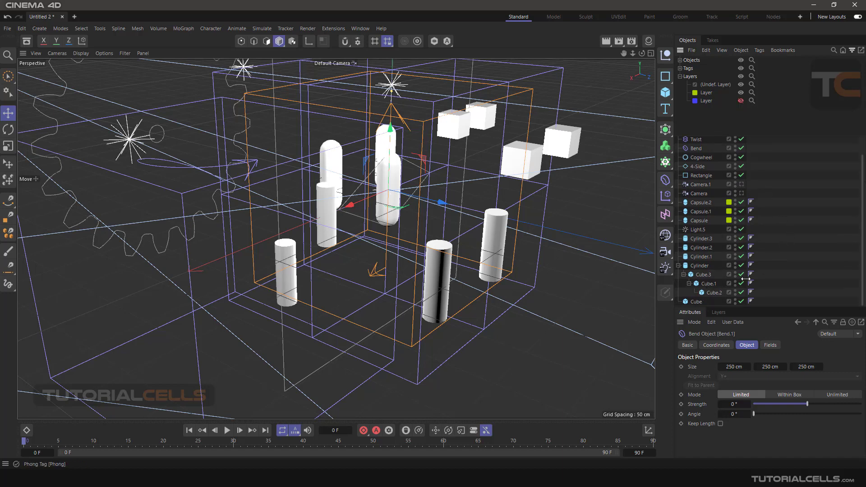
{"action": "left_click", "coordinate": [742, 100]}
{"action": "left_click", "coordinate": [741, 92]}
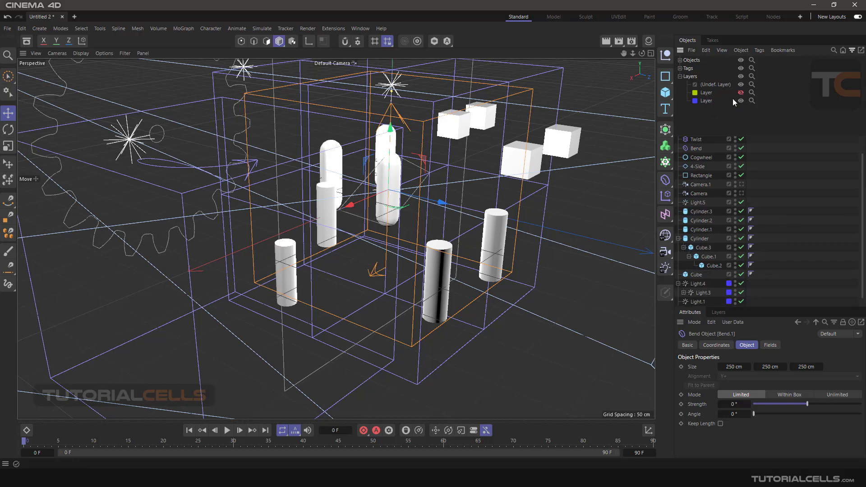
{"action": "left_click", "coordinate": [741, 93]}
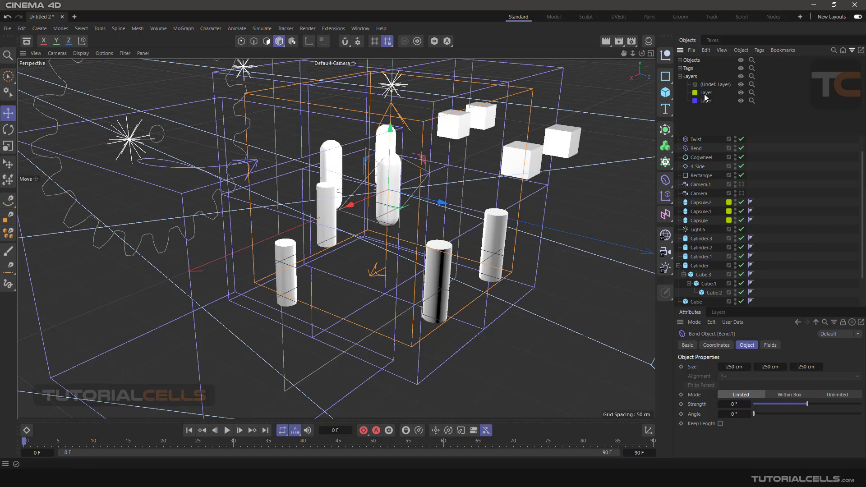
- Check the two layers in the layer manager, return to the object attributes, and make the filter area slightly shorter
{"action": "left_click", "coordinate": [718, 313]}
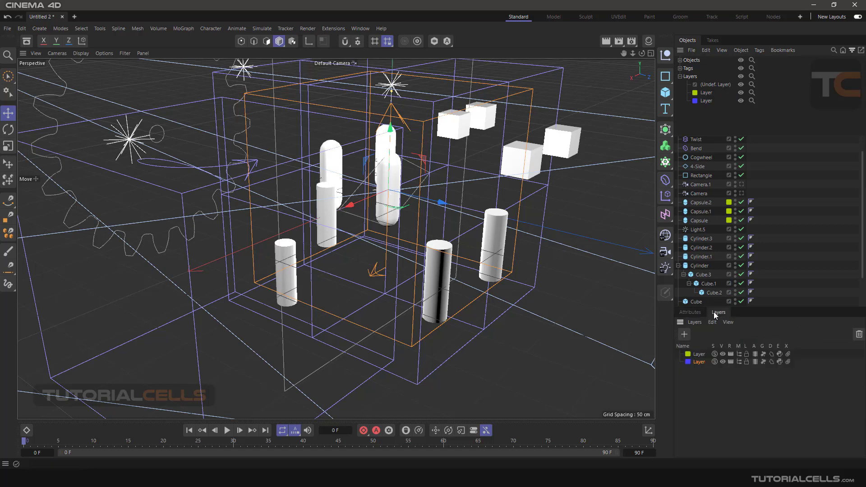
{"action": "left_click", "coordinate": [695, 312]}
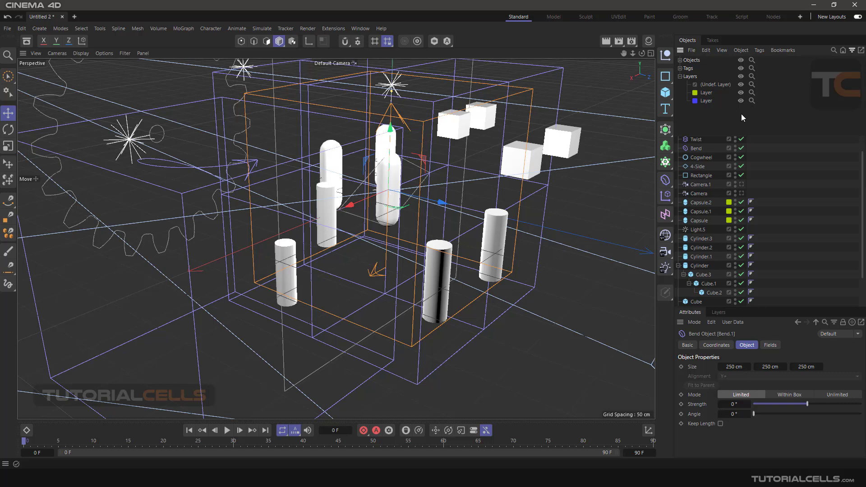
{"action": "left_click_drag", "start_coordinate": [714, 137], "coordinate": [714, 129]}
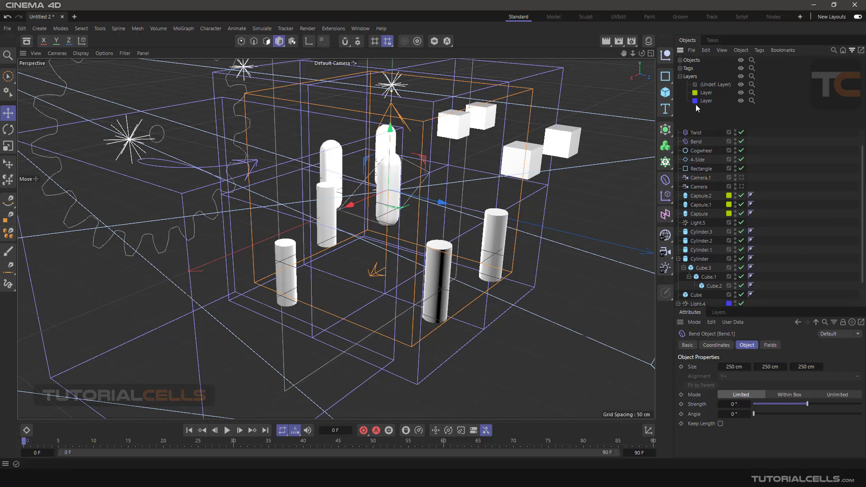